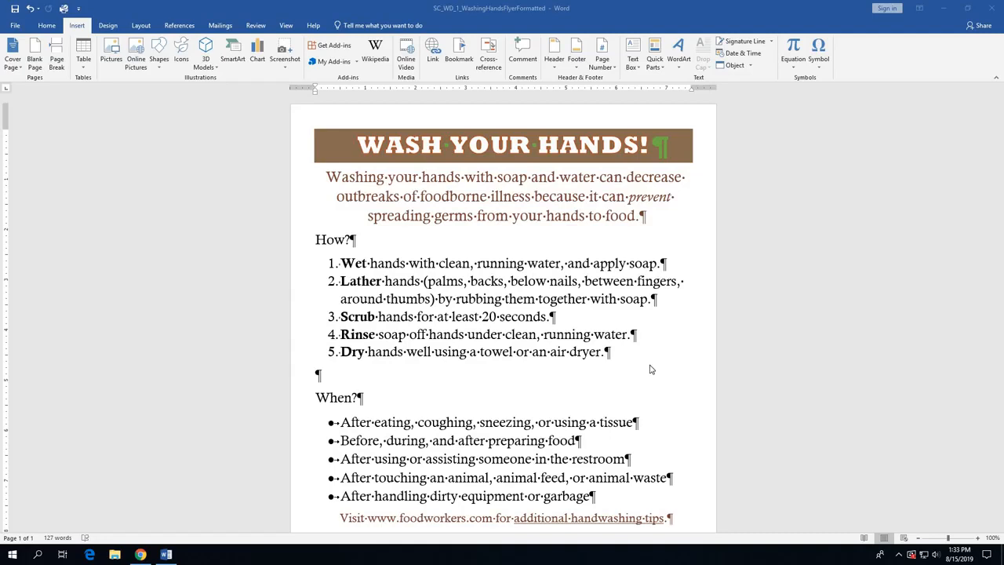
Step: Switch to Chrome and open the Word Module 1 assignment in the activities of course CPSI1003, section 90
{"action": "mouse_move", "coordinate": [144, 555]}
{"action": "left_click", "coordinate": [140, 554]}
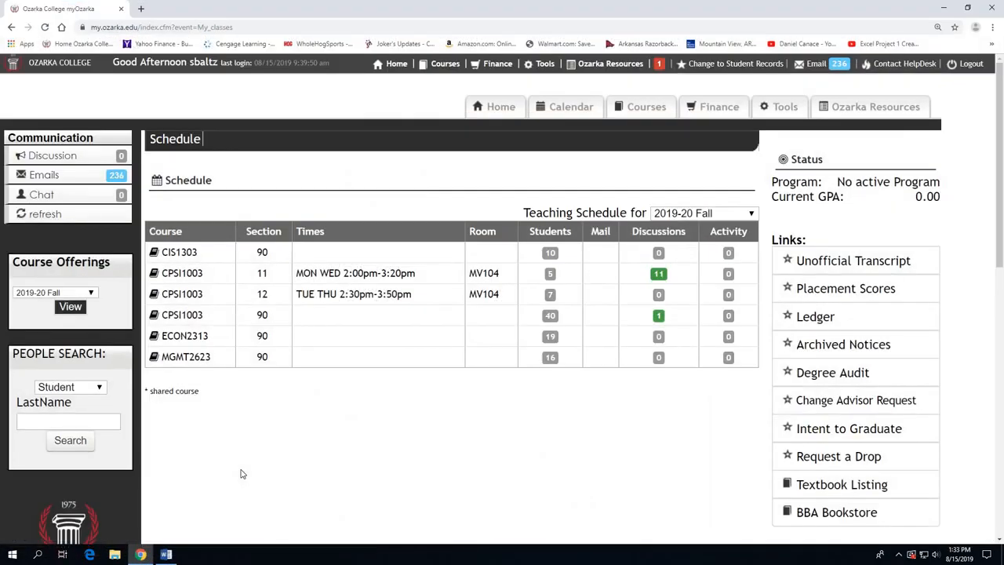
{"action": "left_click", "coordinate": [192, 323]}
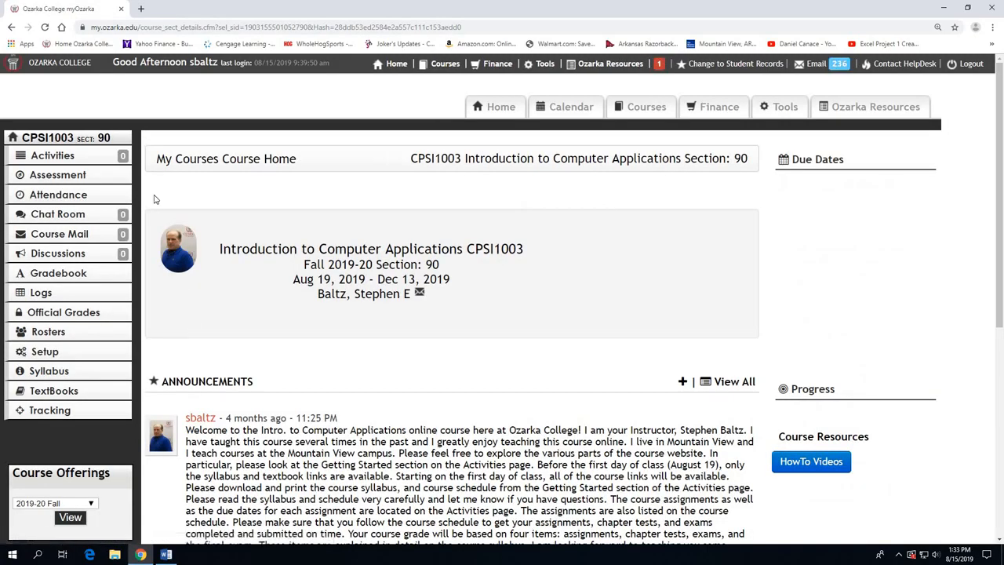
{"action": "left_click", "coordinate": [67, 157]}
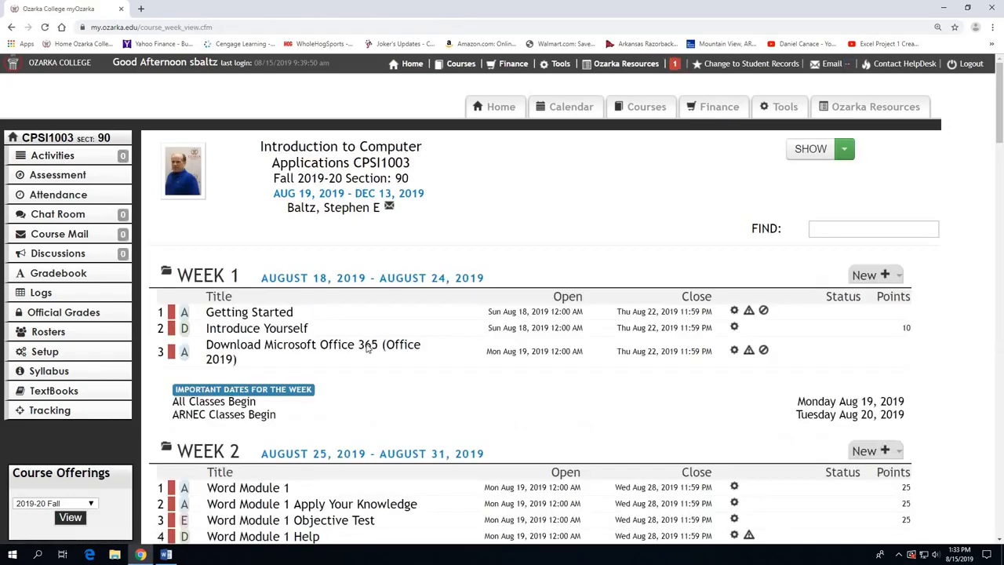
{"action": "scroll", "coordinate": [369, 353], "scroll_direction": "down", "scroll_amount": 1}
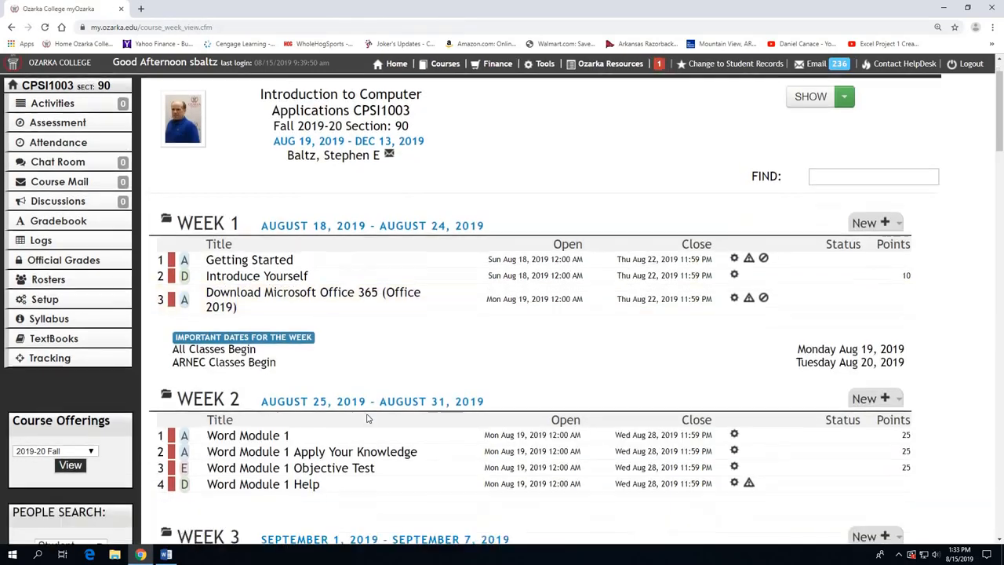
{"action": "left_click", "coordinate": [286, 439]}
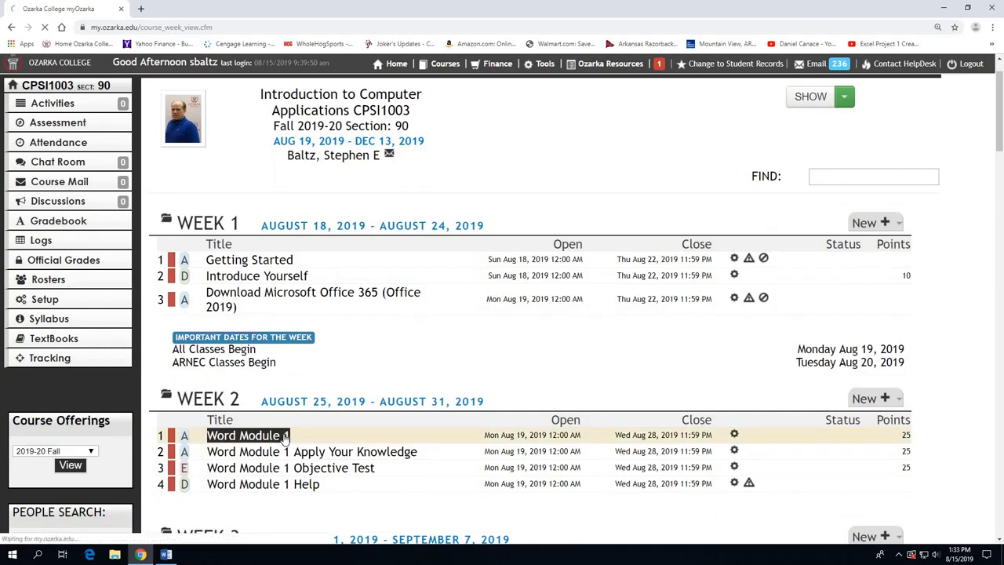
Step: Start saving the linked picture file under the assignment's additional resources and name it Support_WD_1_WashingHands
{"action": "scroll", "coordinate": [449, 416], "scroll_direction": "down", "scroll_amount": 2}
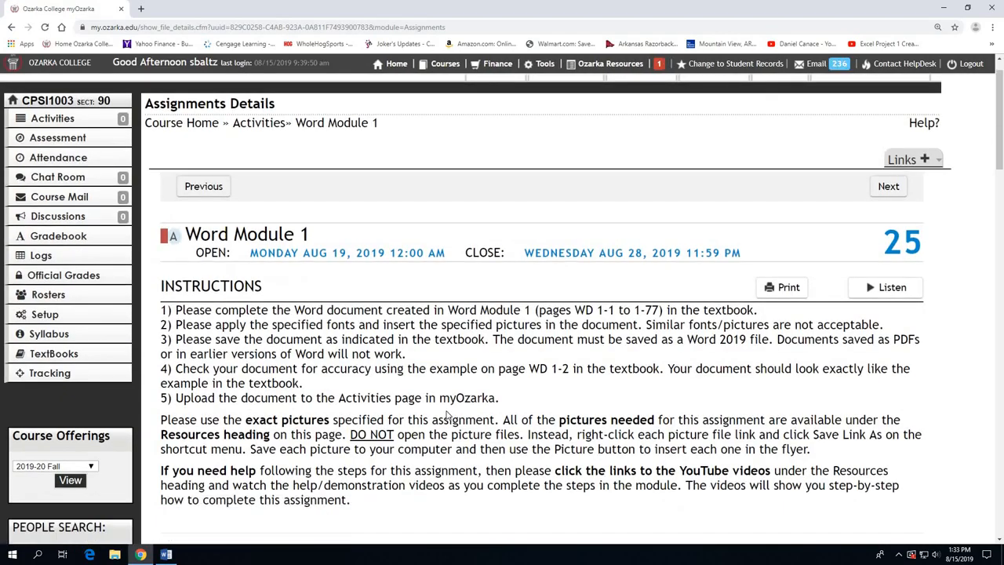
{"action": "scroll", "coordinate": [449, 415], "scroll_direction": "down", "scroll_amount": 5}
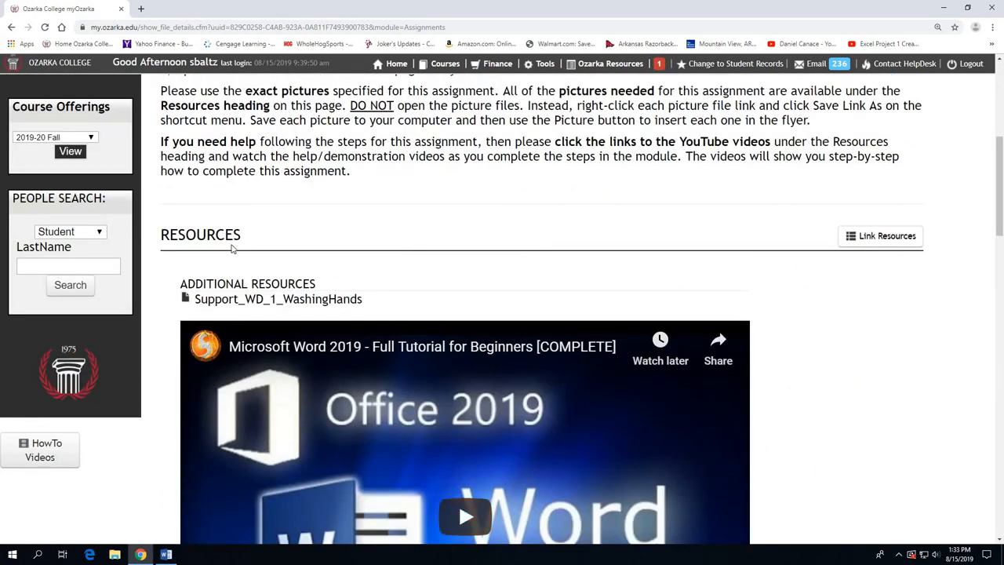
{"action": "right_click", "coordinate": [249, 307]}
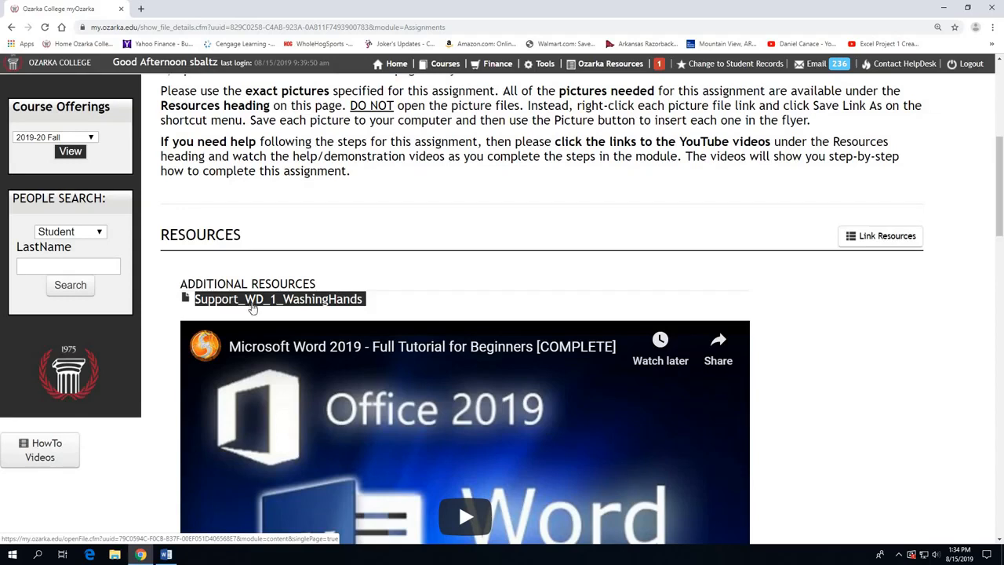
{"action": "right_click", "coordinate": [251, 305]}
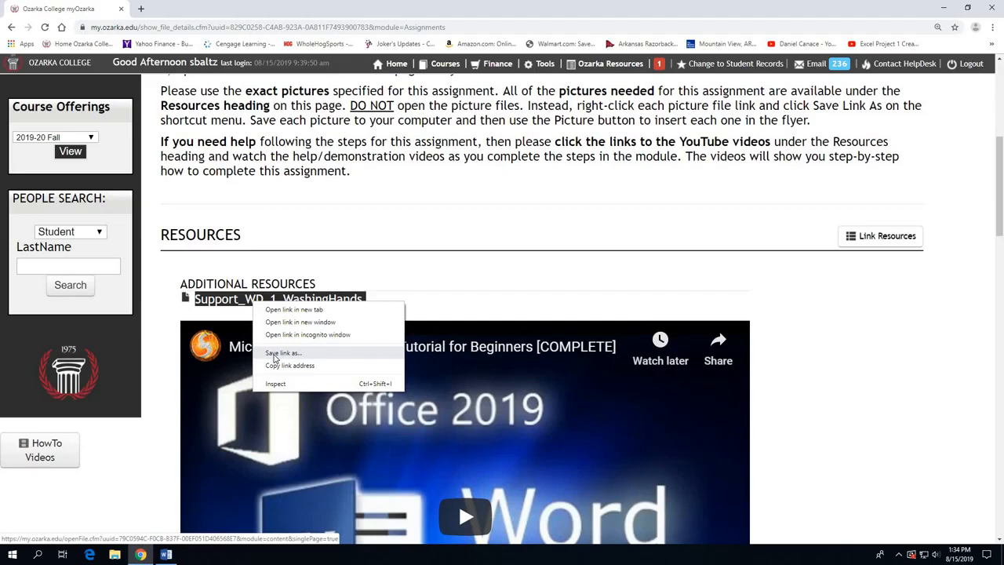
{"action": "left_click", "coordinate": [276, 354]}
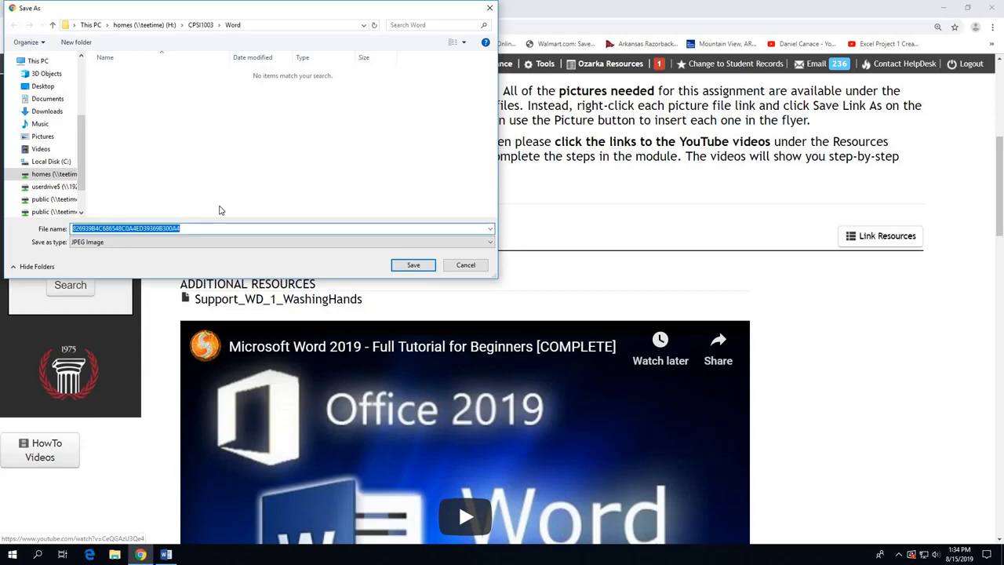
{"action": "type", "text": "/a=="}
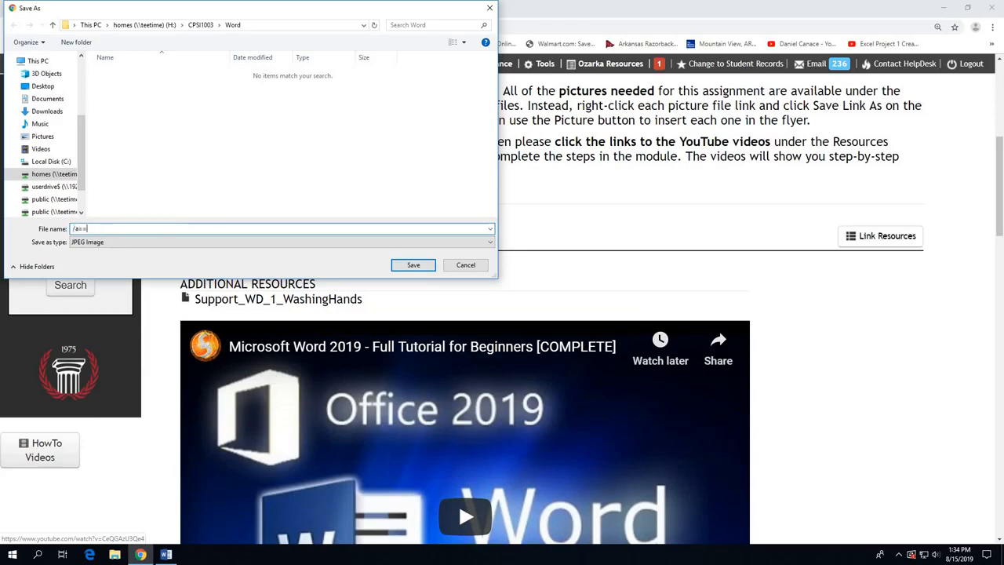
{"action": "key", "text": "BackSpace"}
{"action": "key", "text": "BackSpace"}
{"action": "key", "text": "BackSpace"}
{"action": "type", "text": "S"}
{"action": "key", "text": "BackSpace"}
{"action": "key", "text": "BackSpace"}
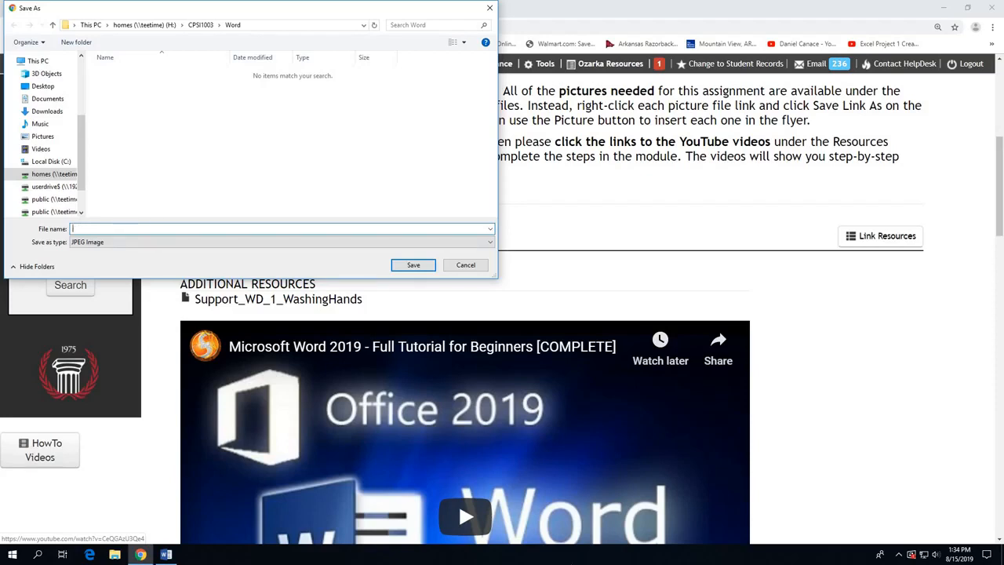
{"action": "type", "text": "Support"}
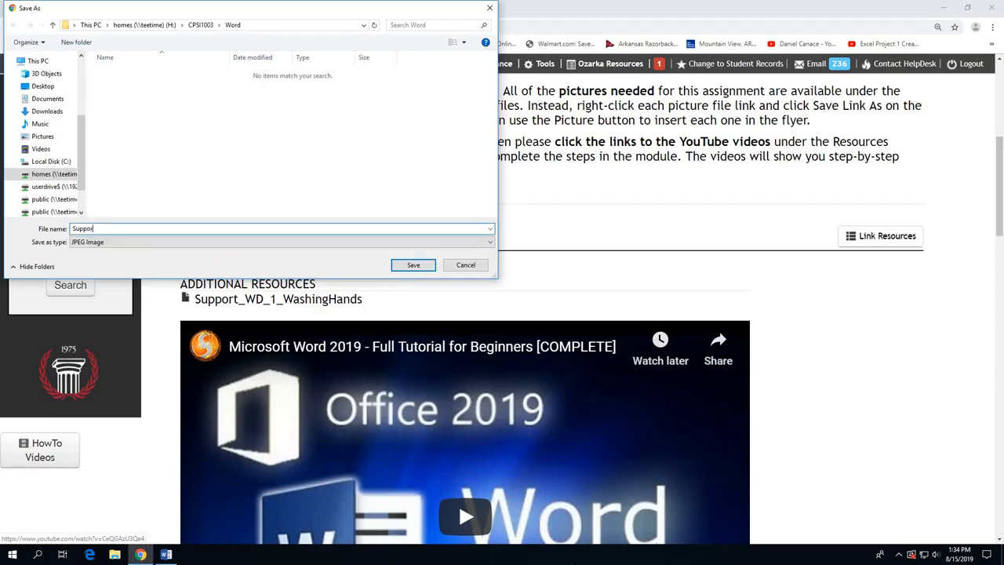
{"action": "type", "text": "_"}
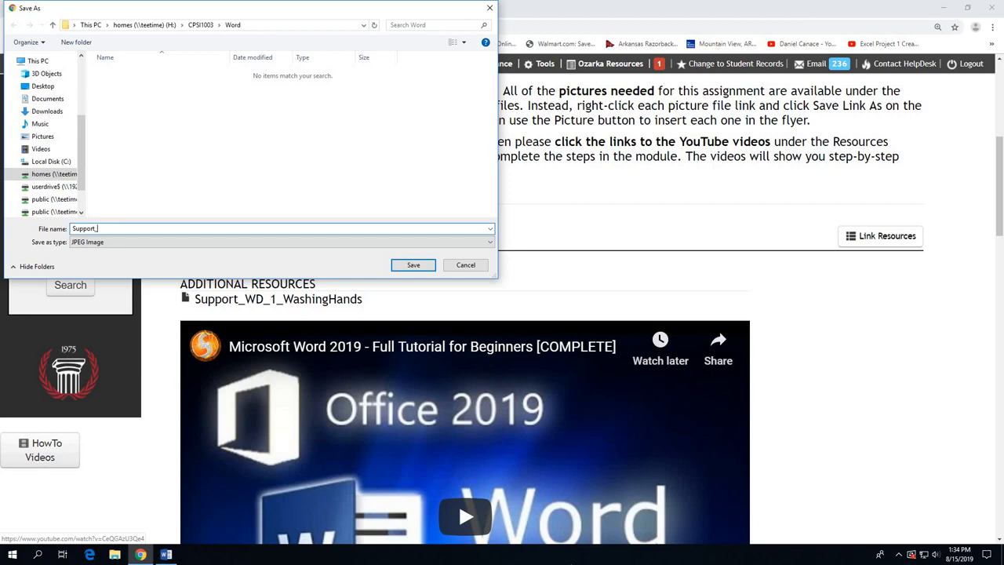
{"action": "type", "text": "WD"}
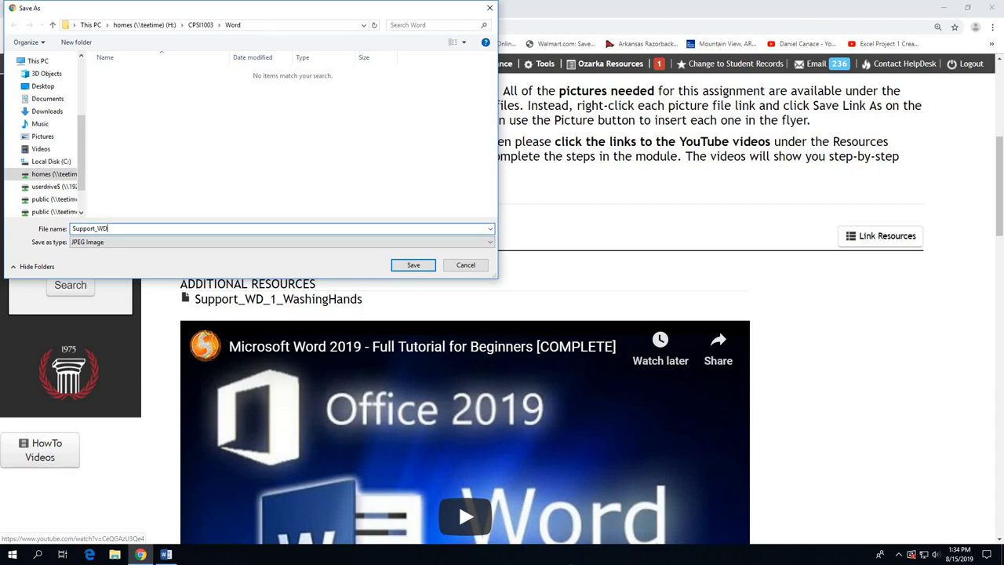
{"action": "type", "text": "_1"}
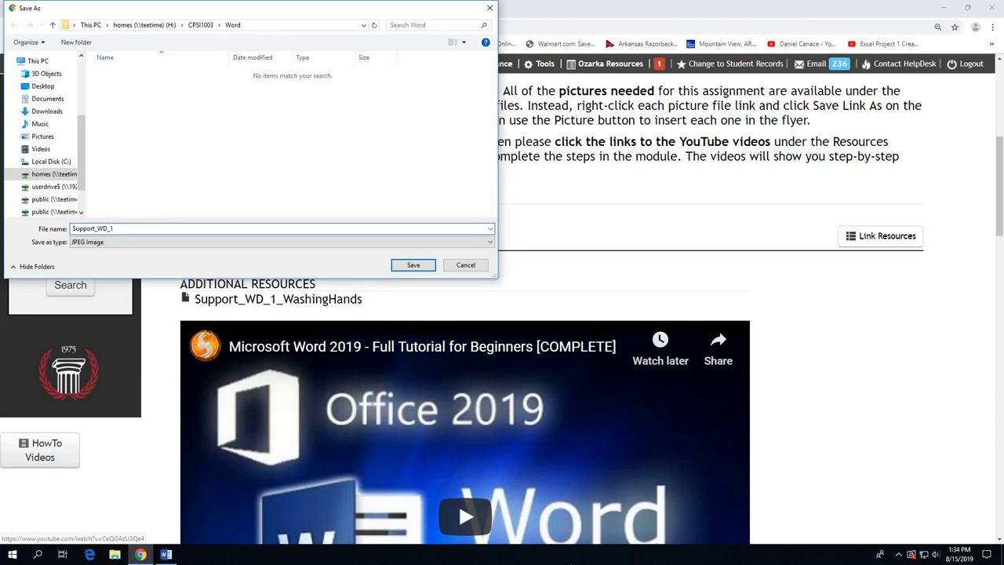
{"action": "type", "text": "_Washi"}
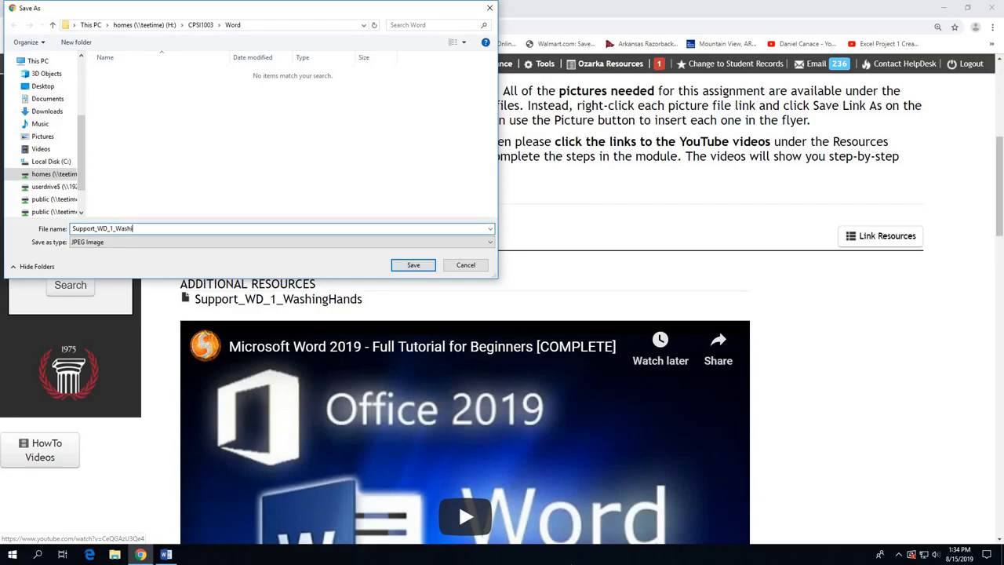
{"action": "type", "text": "ngHand"}
{"action": "key", "text": "BackSpace"}
{"action": "key", "text": "BackSpace"}
{"action": "key", "text": "BackSpace"}
{"action": "type", "text": "nds"}
Step: Save the picture in the Word folder inside CPSI1003 on the H: drive and dismiss the file association message
{"action": "left_click", "coordinate": [39, 178]}
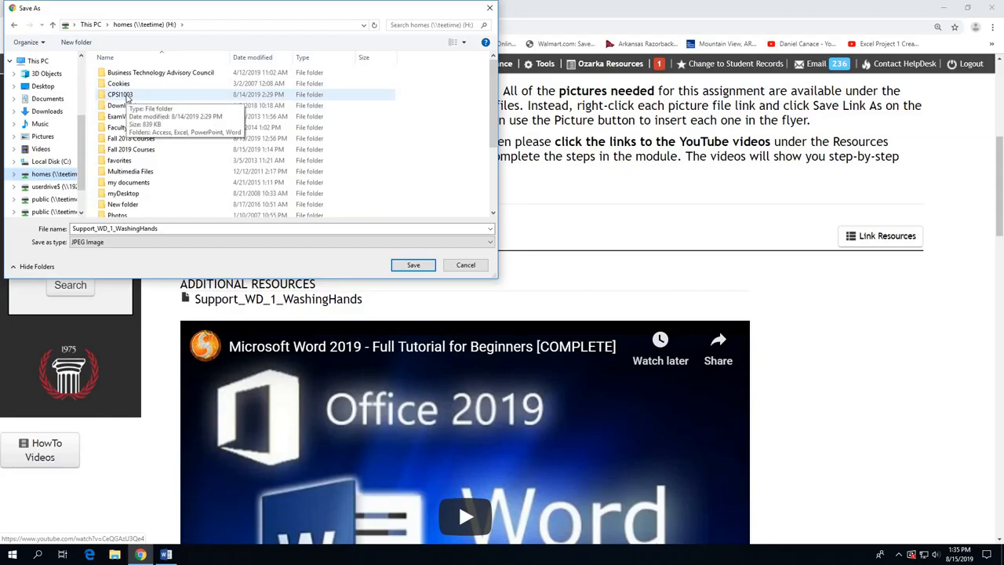
{"action": "double_click", "coordinate": [127, 94]}
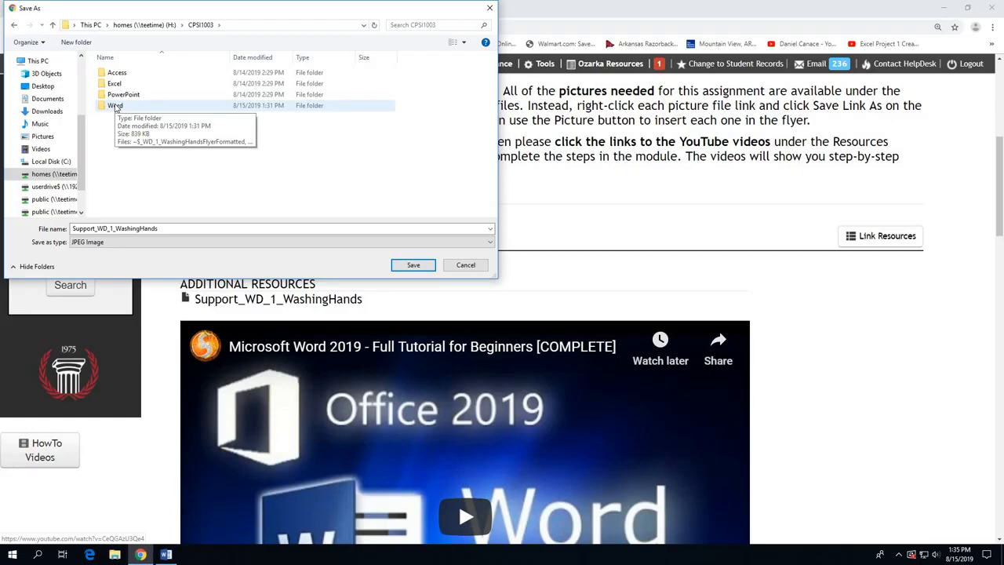
{"action": "double_click", "coordinate": [115, 106]}
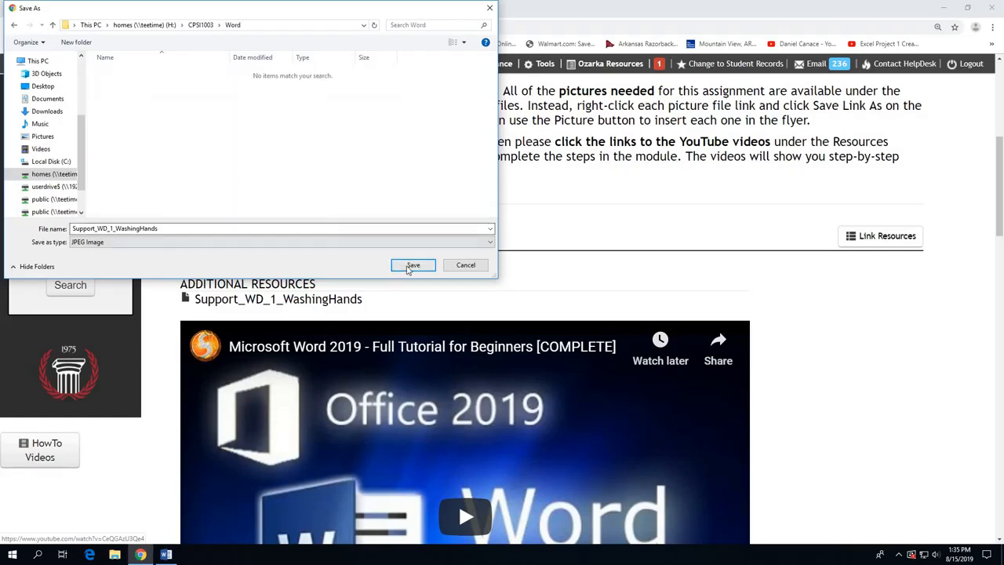
{"action": "left_click", "coordinate": [411, 265]}
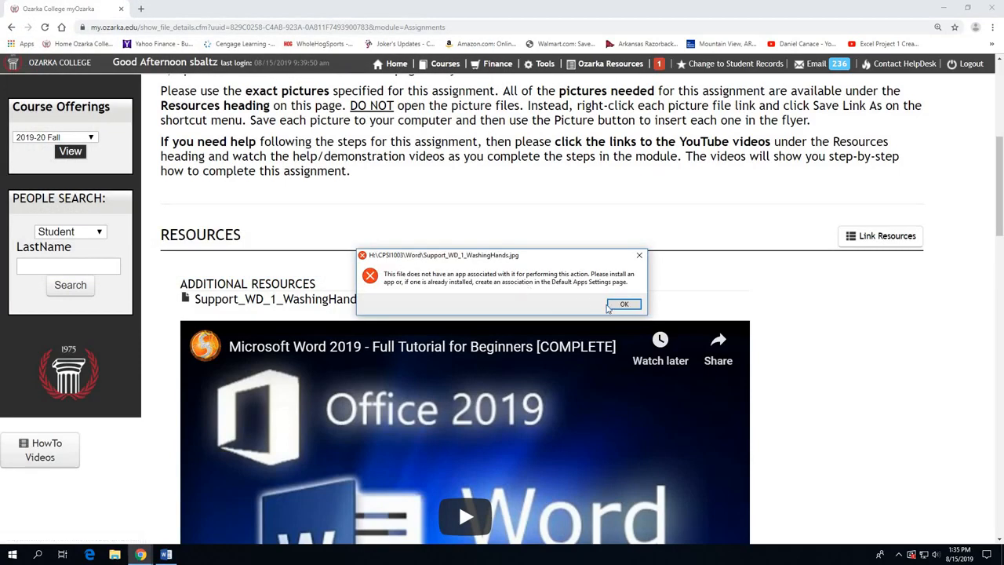
{"action": "left_click", "coordinate": [626, 305]}
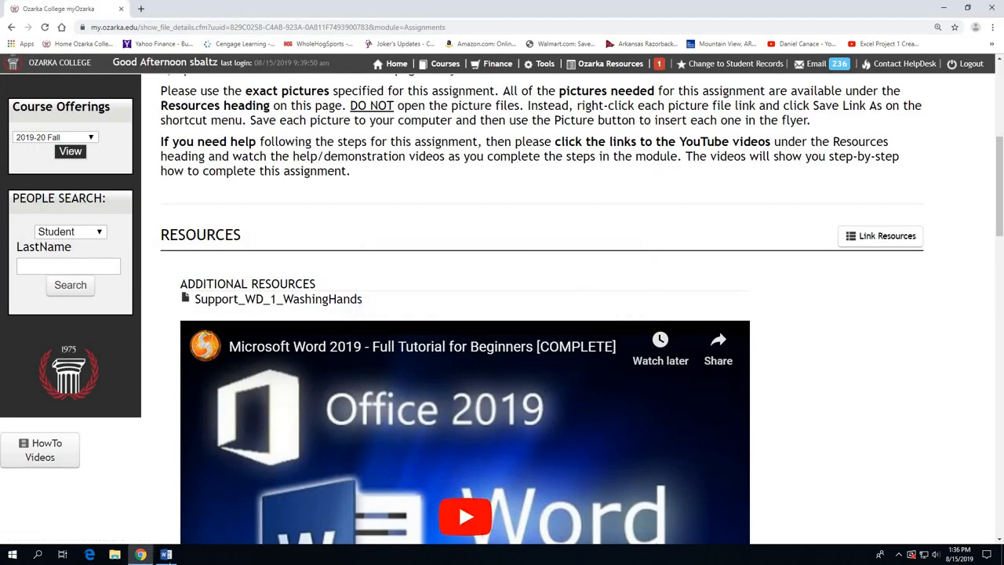
Step: Switch to Word and center the blank paragraph between the numbered list and the When? heading
{"action": "left_click", "coordinate": [165, 554]}
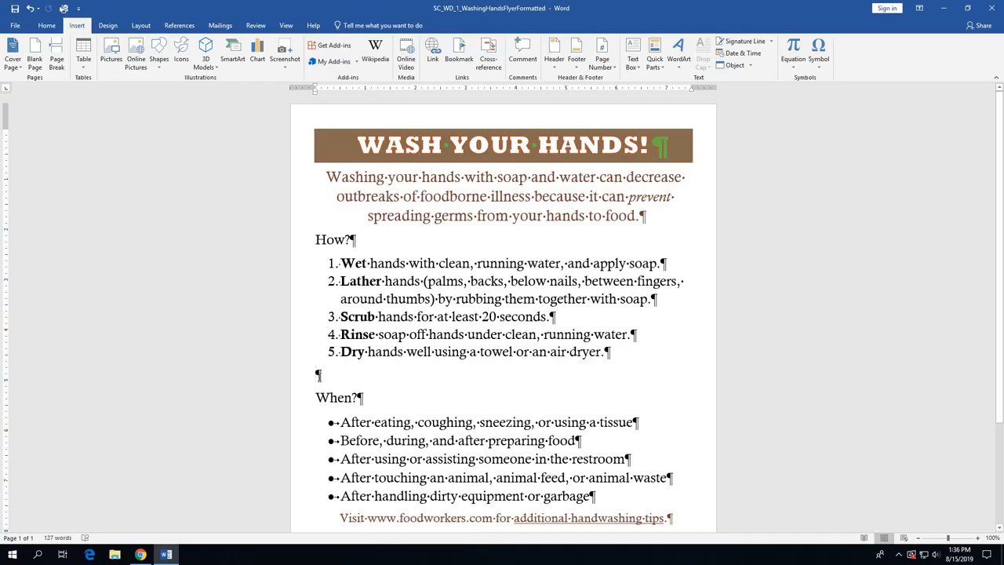
{"action": "left_click", "coordinate": [47, 26]}
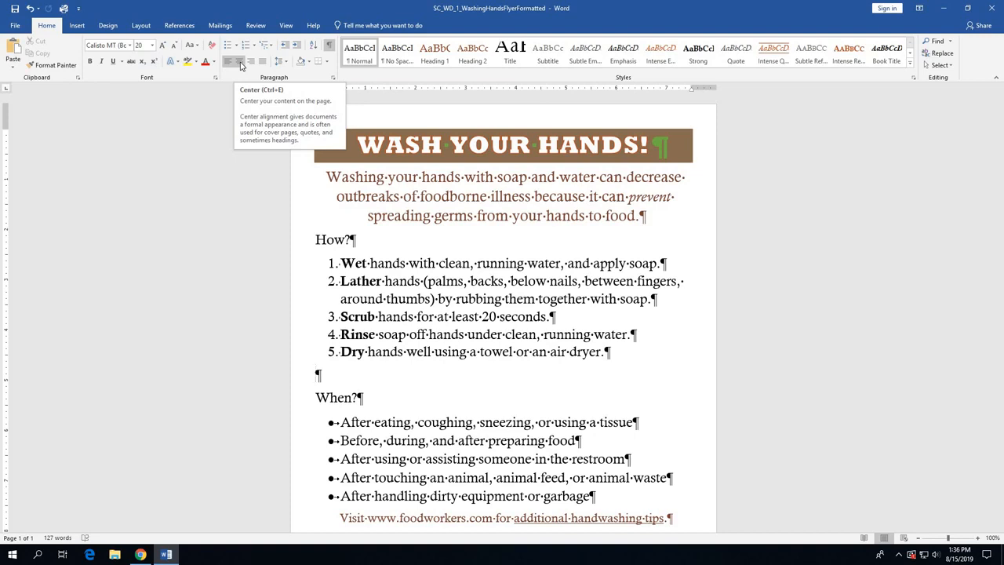
{"action": "left_click", "coordinate": [240, 62]}
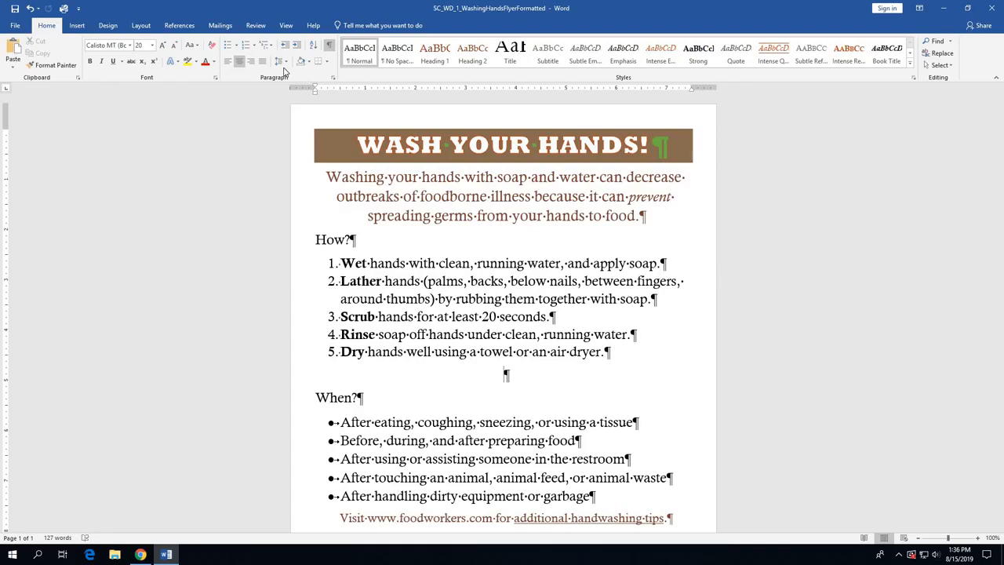
Step: Insert the picture Support_WD_1_WashingHands from the H: drive's CPSI1003\Word folder into the centered blank paragraph
{"action": "left_click", "coordinate": [76, 26]}
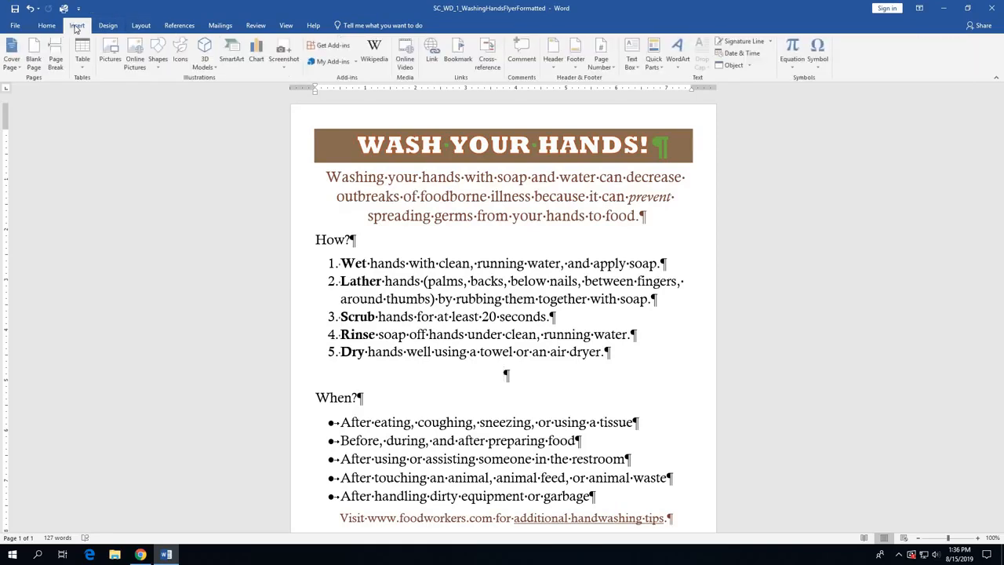
{"action": "left_click", "coordinate": [117, 65]}
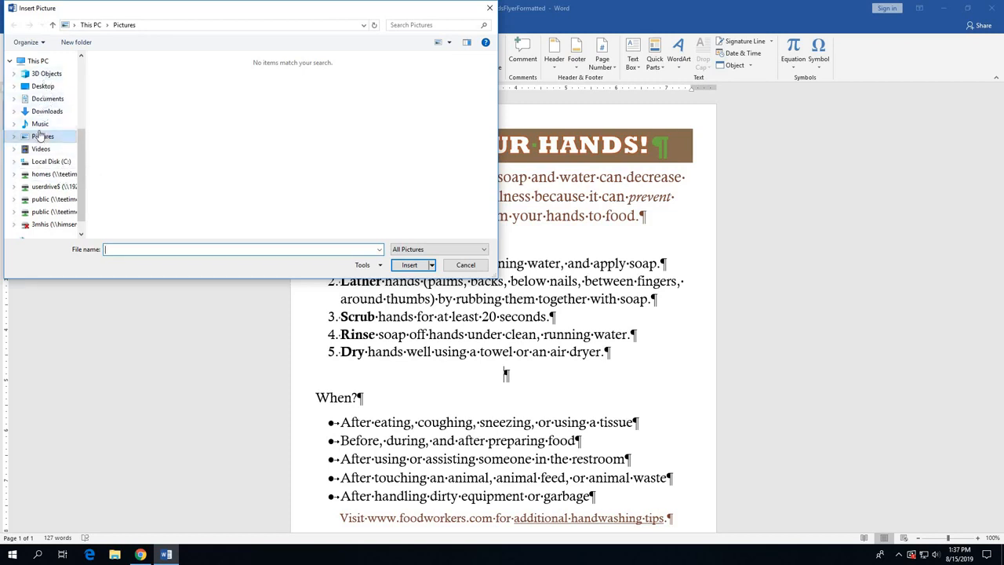
{"action": "left_click", "coordinate": [40, 175]}
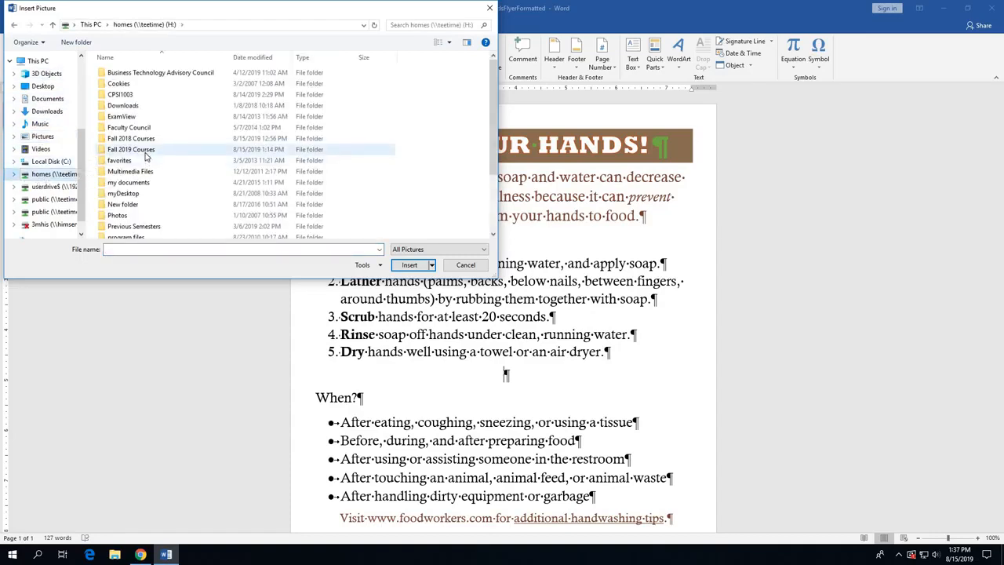
{"action": "double_click", "coordinate": [127, 94]}
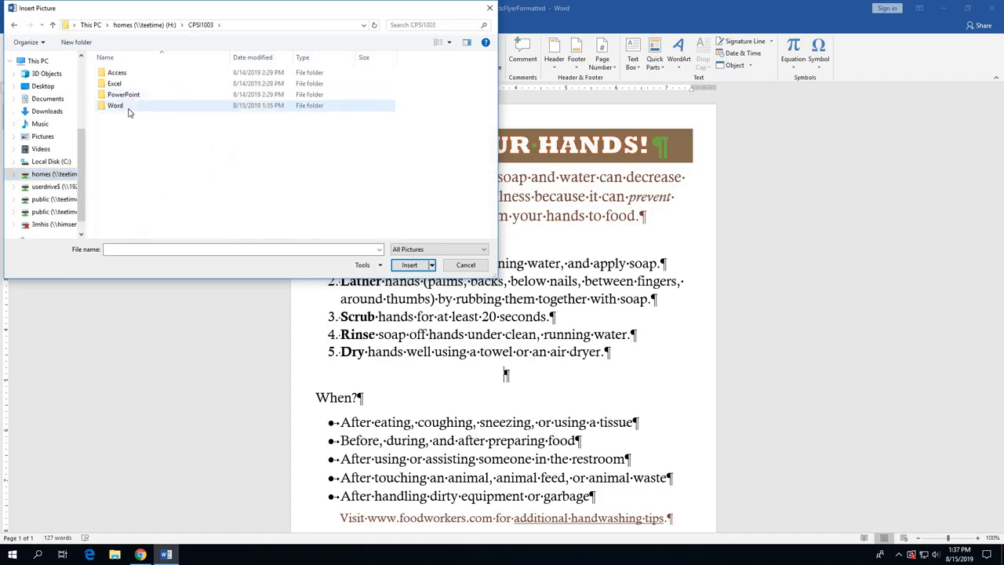
{"action": "double_click", "coordinate": [127, 108]}
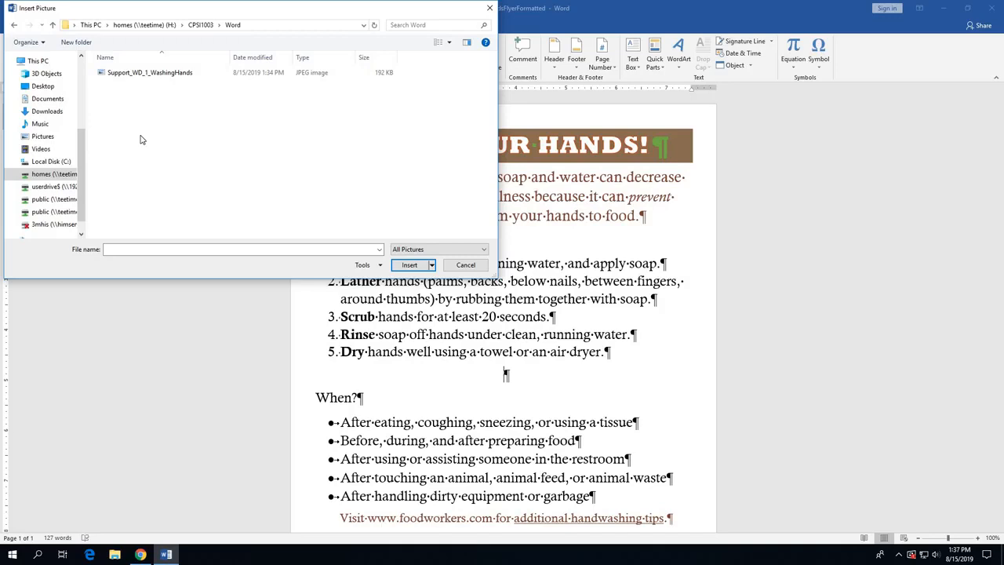
{"action": "left_click", "coordinate": [145, 78]}
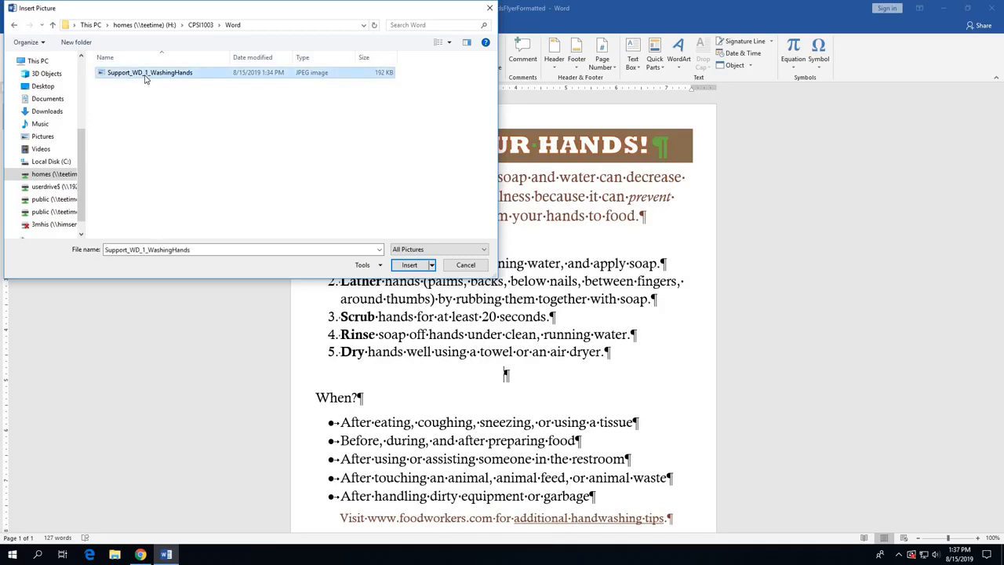
{"action": "left_click", "coordinate": [407, 266]}
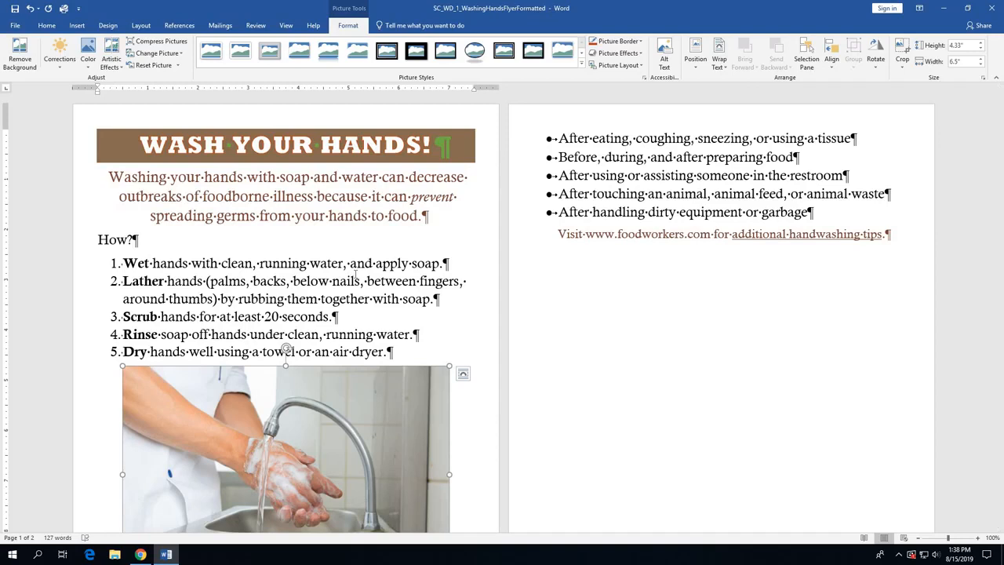
Step: Zoom the flyer to show one whole page and display the formatting tools for the inserted picture
{"action": "left_click", "coordinate": [287, 26]}
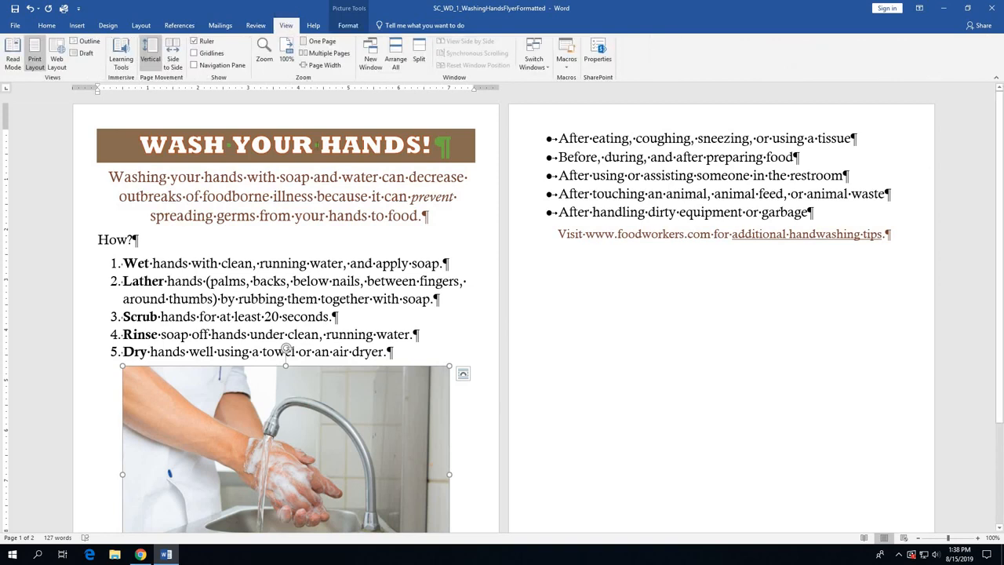
{"action": "left_click", "coordinate": [320, 41]}
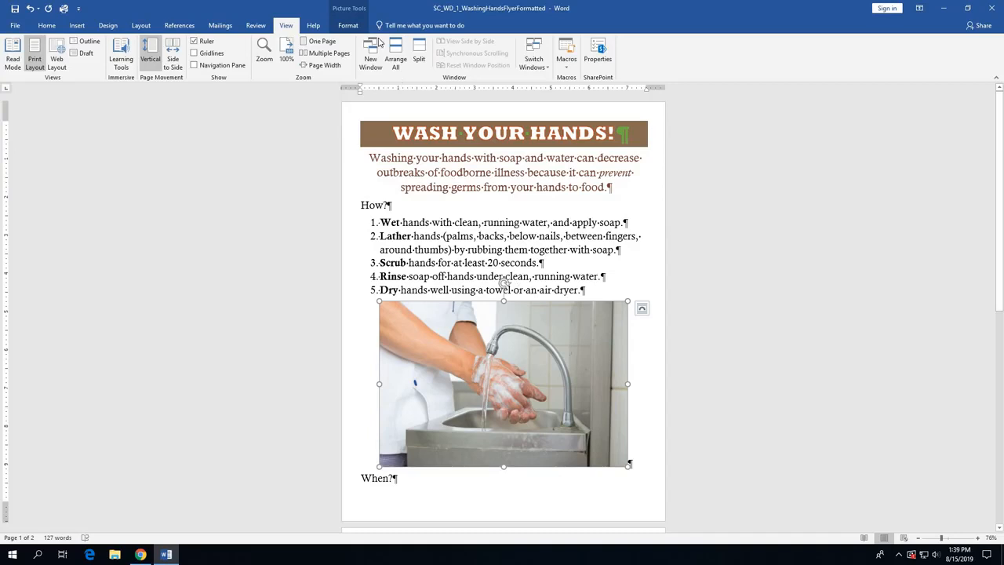
{"action": "left_click", "coordinate": [348, 26]}
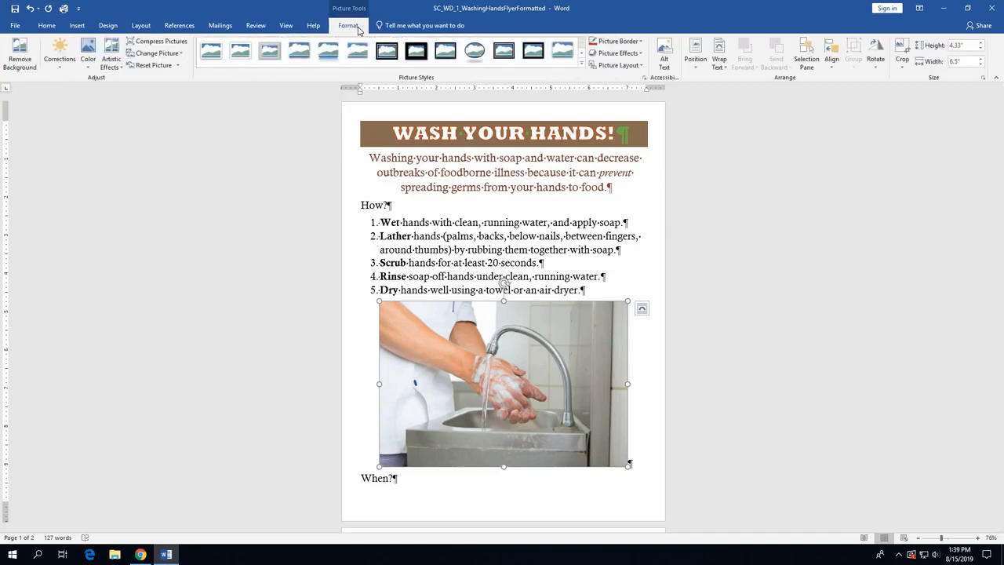
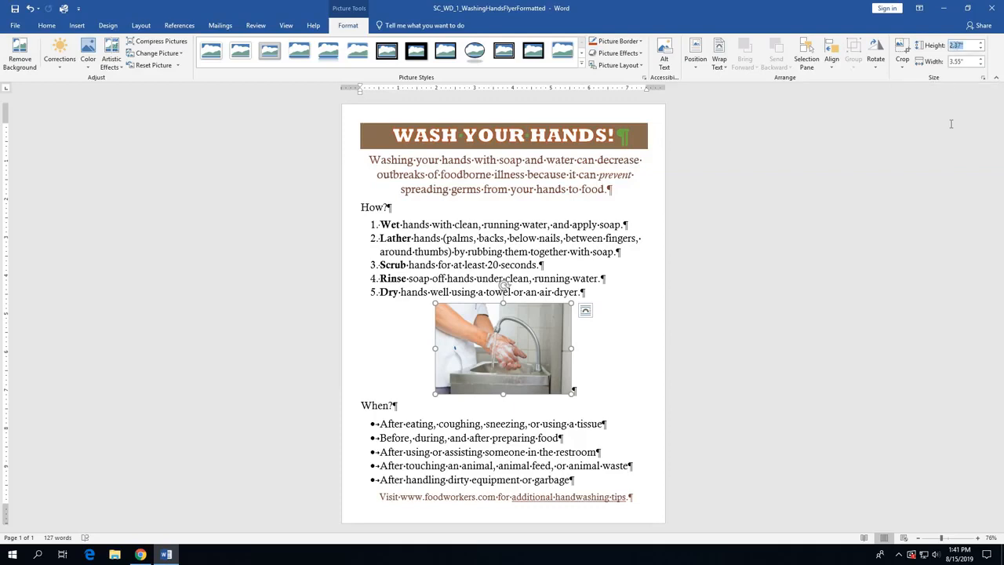
Step: Resize the hand-washing picture to a height of 2" and a width of 3"
{"action": "double_click", "coordinate": [956, 45]}
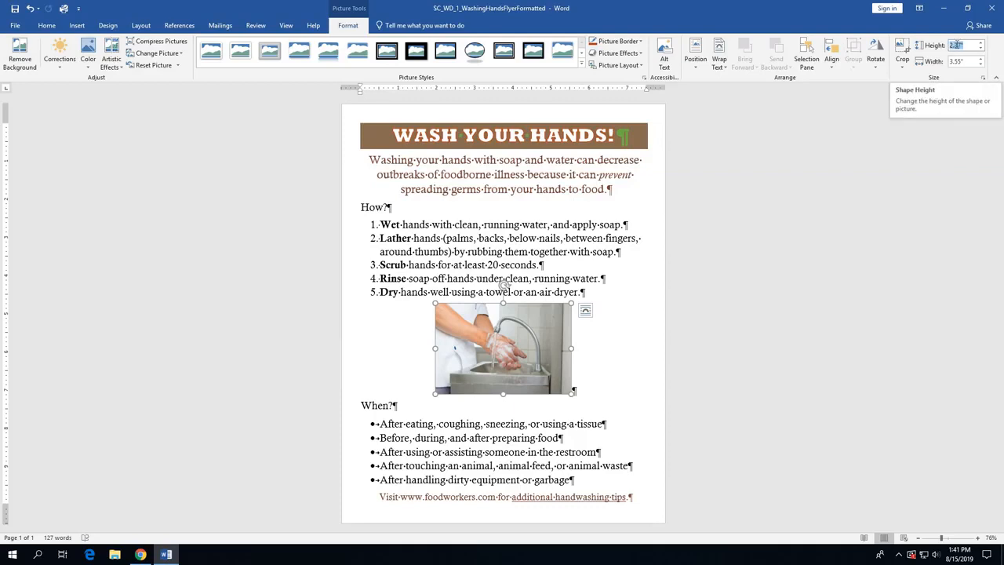
{"action": "type", "text": "2"}
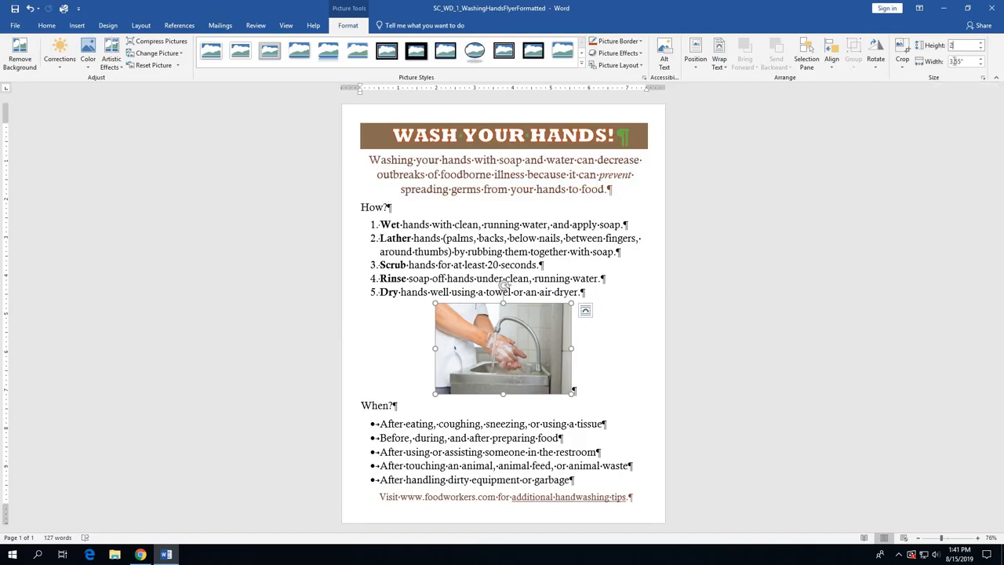
{"action": "key", "text": "Tab"}
{"action": "type", "text": "3"}
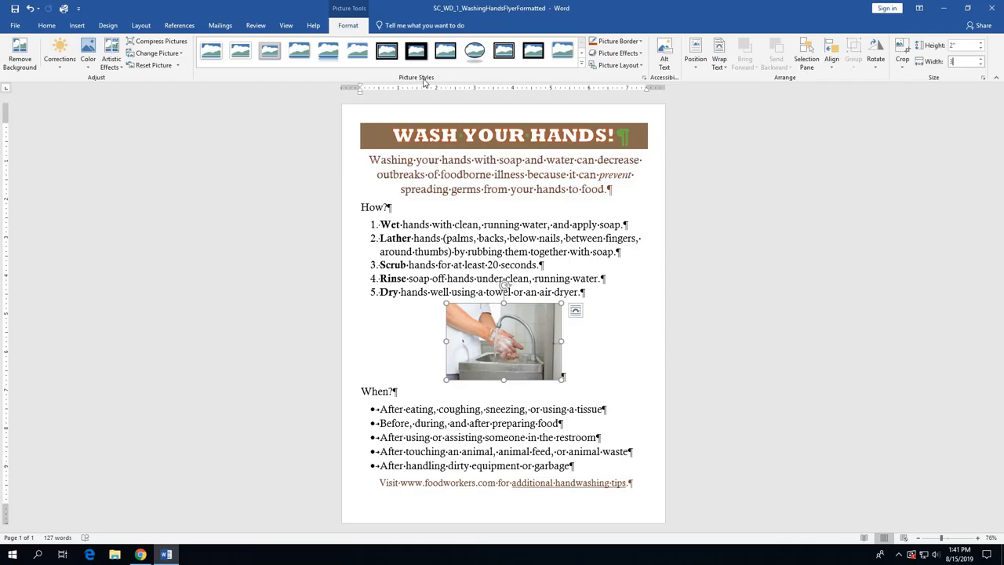
Step: Apply the white-framed picture style with snipped diagonal corners and add a perspective shadow falling to the picture's left
{"action": "left_click", "coordinate": [581, 64]}
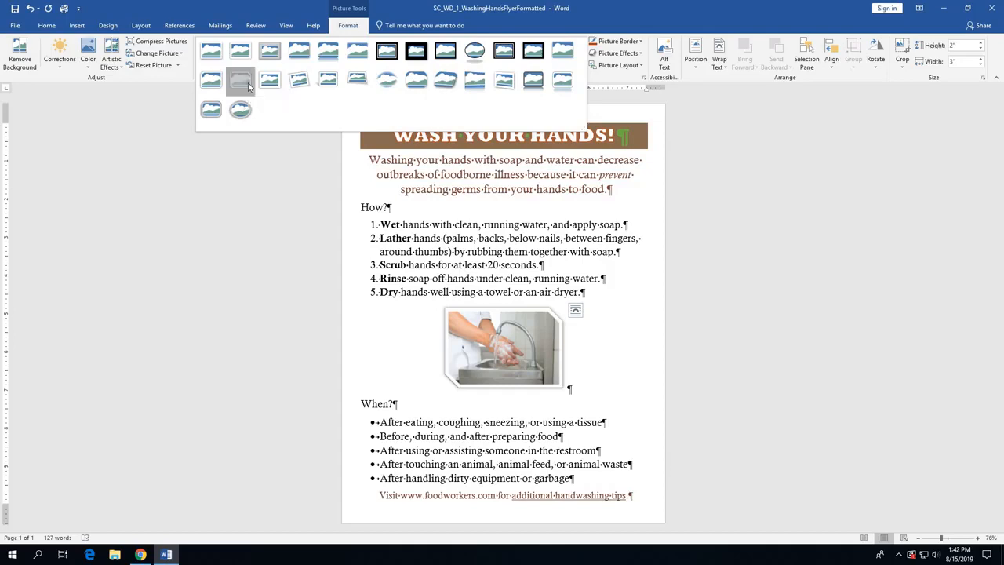
{"action": "left_click", "coordinate": [248, 85]}
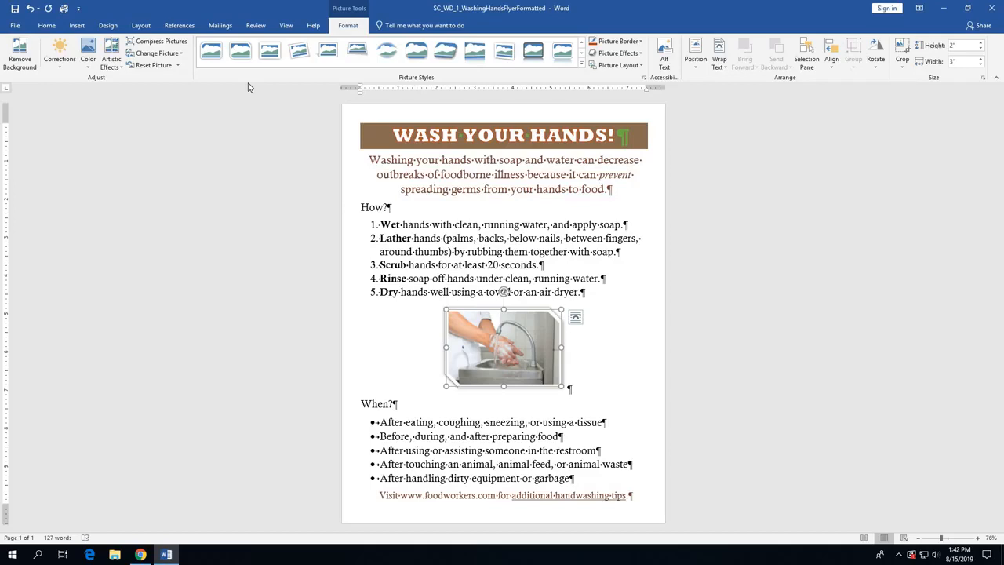
{"action": "left_click", "coordinate": [613, 54]}
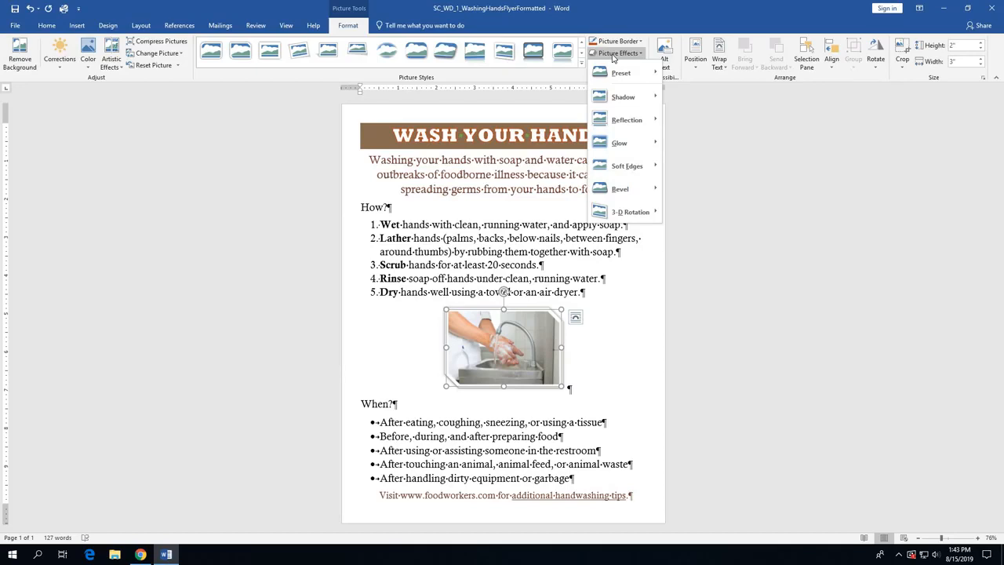
{"action": "mouse_move", "coordinate": [614, 96]}
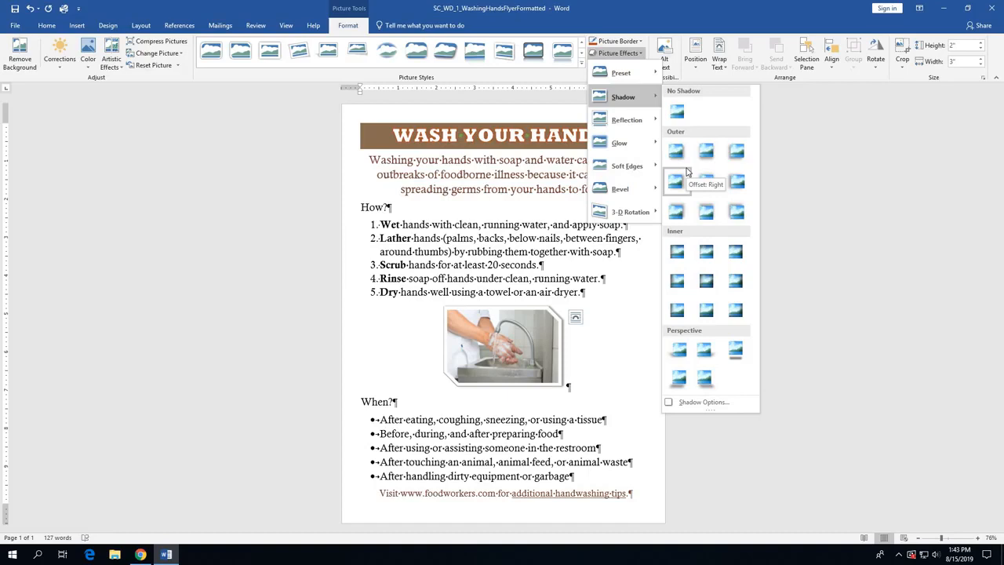
{"action": "left_click", "coordinate": [679, 351]}
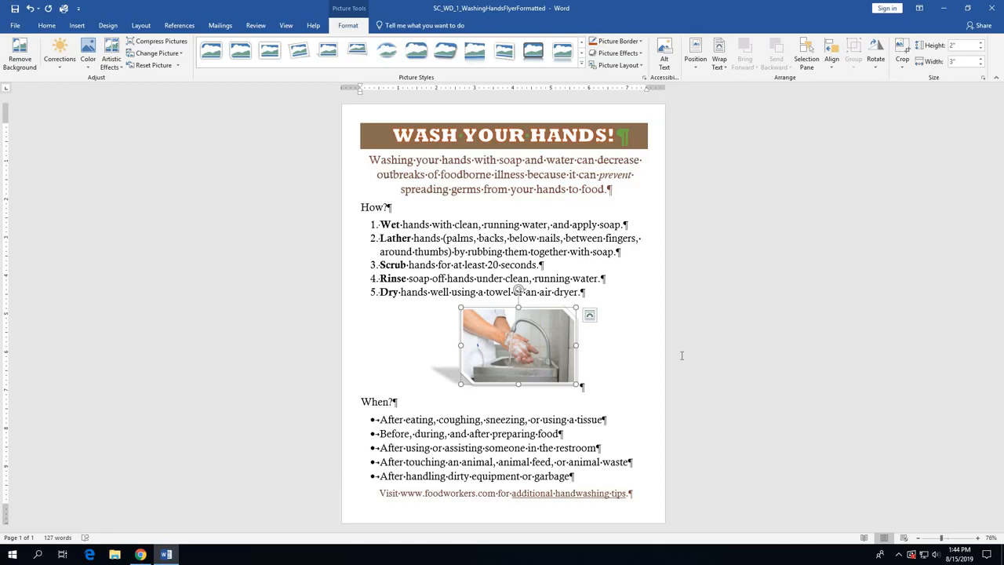
Step: Change the flyer's theme colors to Blue II
{"action": "left_click", "coordinate": [109, 26]}
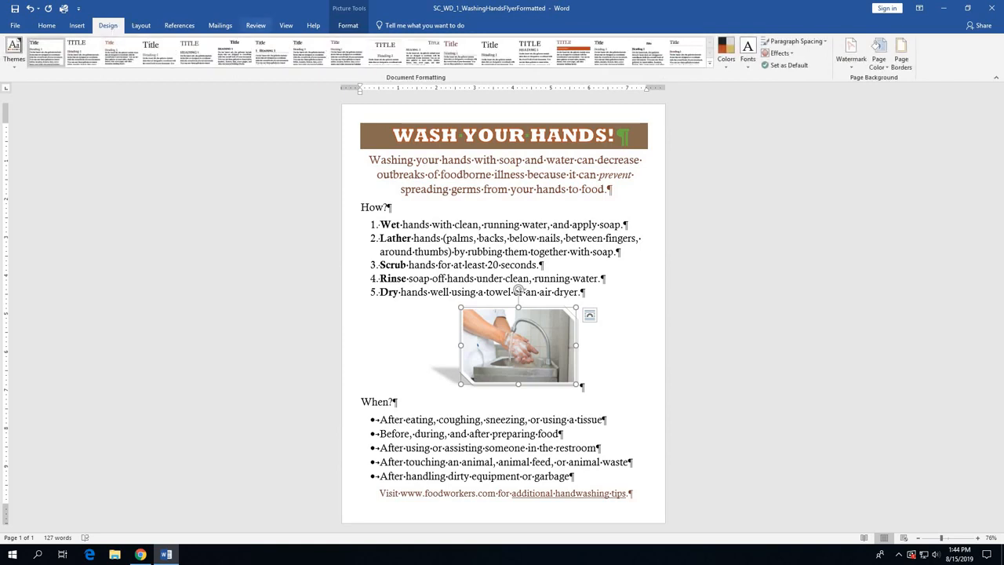
{"action": "left_click", "coordinate": [727, 65]}
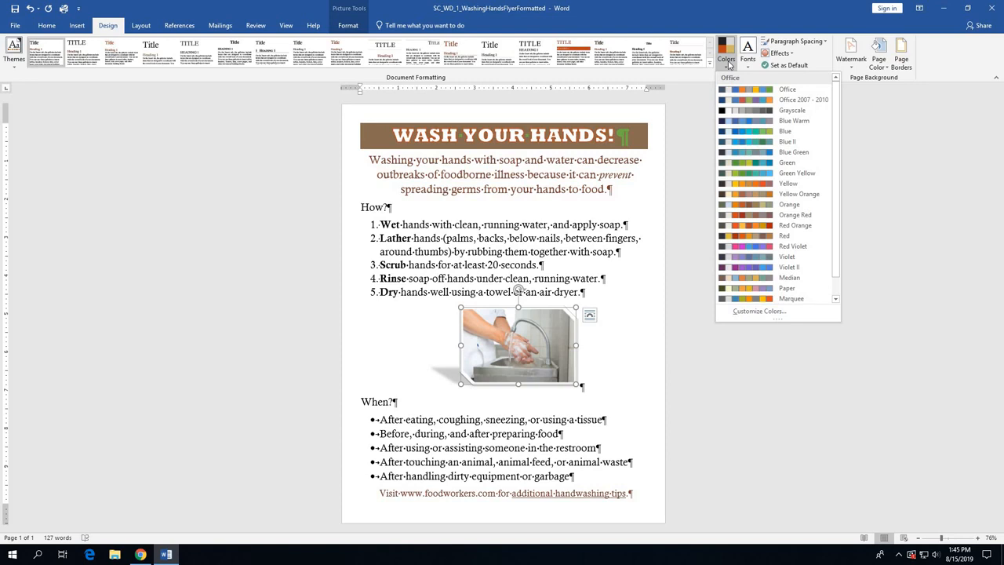
{"action": "left_click", "coordinate": [754, 143]}
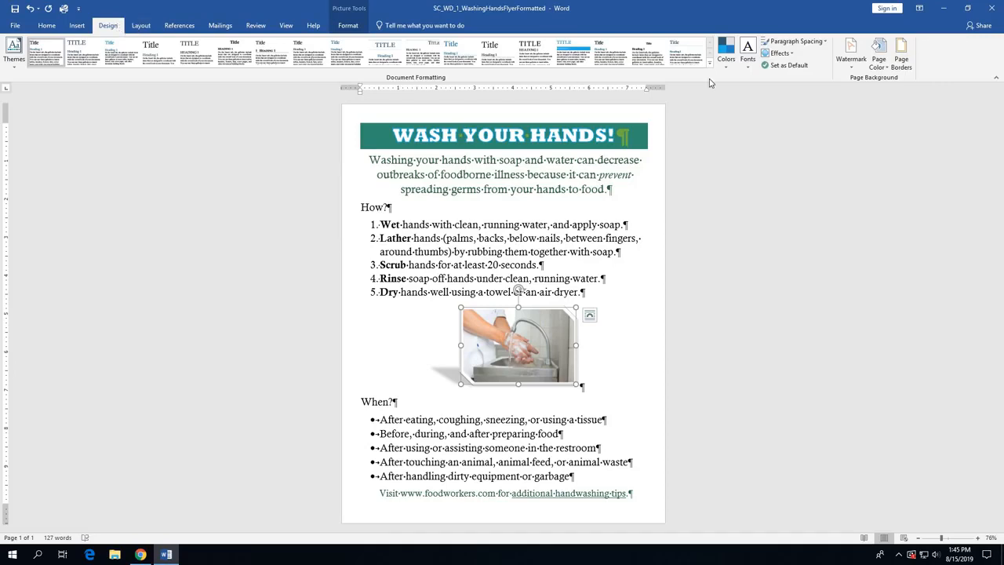
Step: Add a Box page border to the whole document in Turquoise, Accent 3, Darker 25%
{"action": "left_click", "coordinate": [901, 61]}
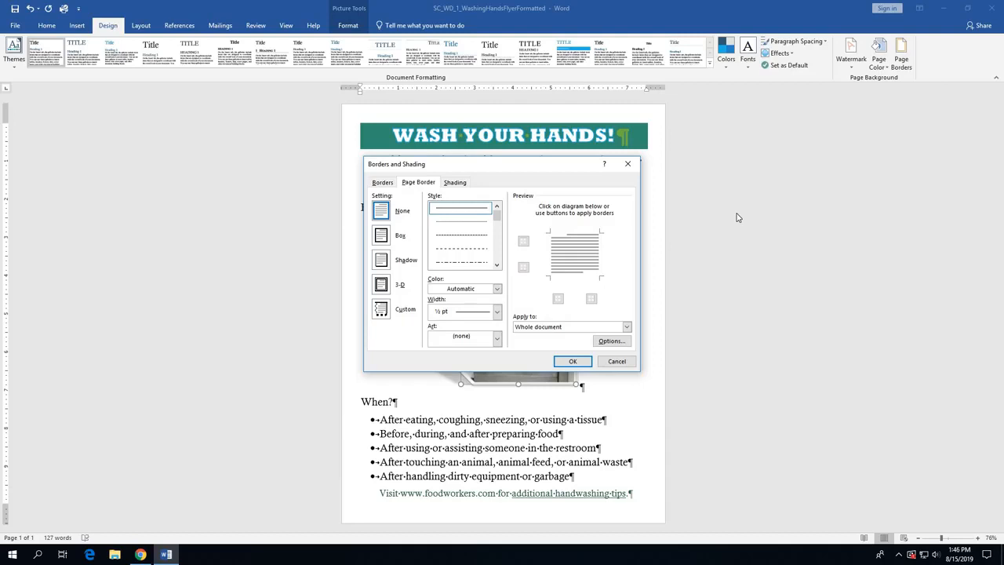
{"action": "left_click", "coordinate": [381, 236]}
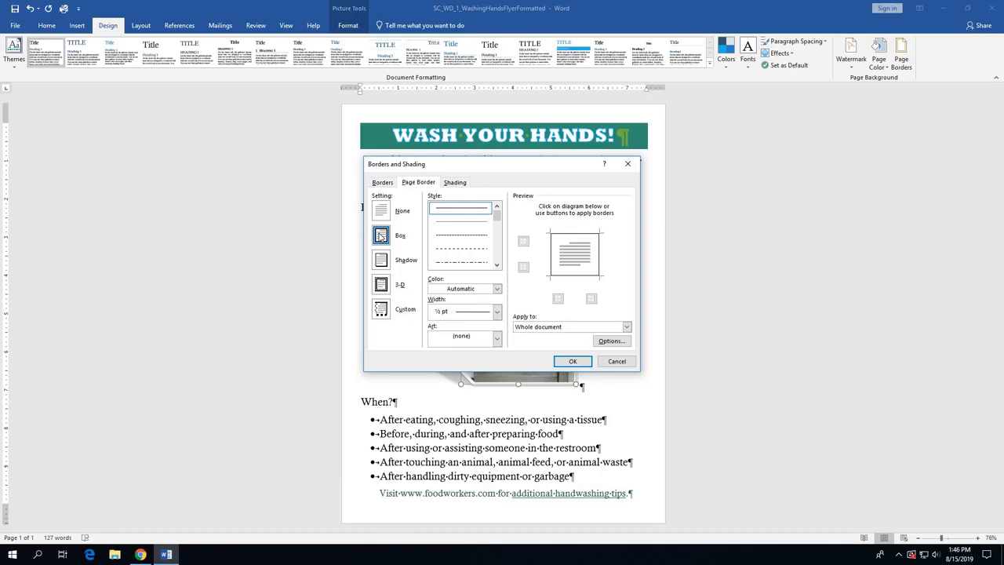
{"action": "left_click", "coordinate": [496, 289]}
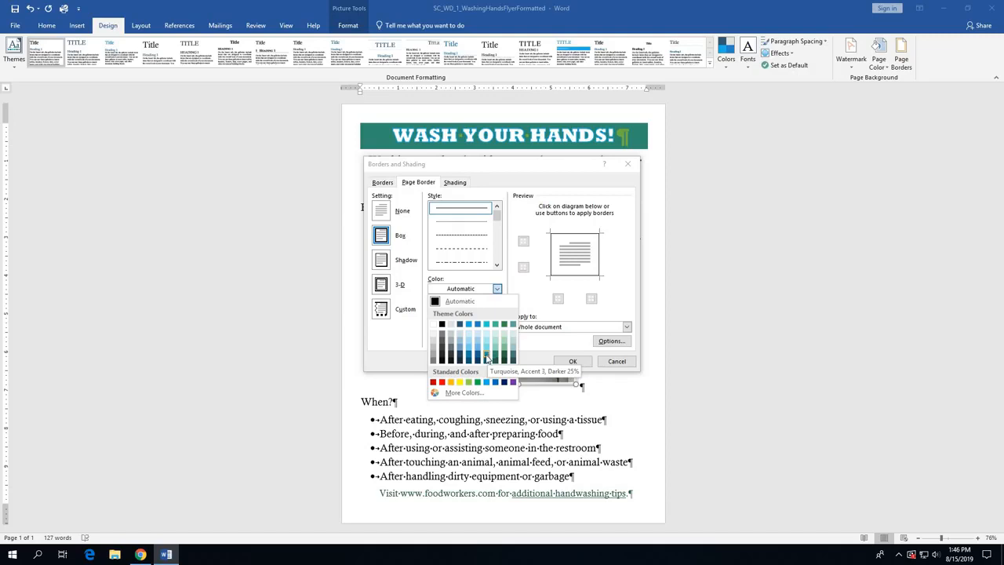
{"action": "left_click", "coordinate": [486, 357]}
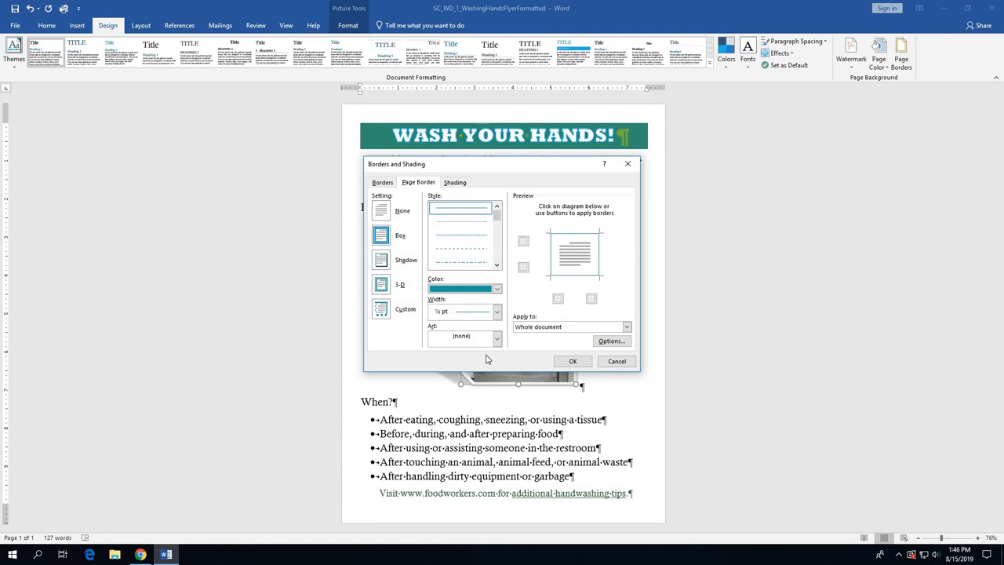
{"action": "left_click", "coordinate": [574, 362]}
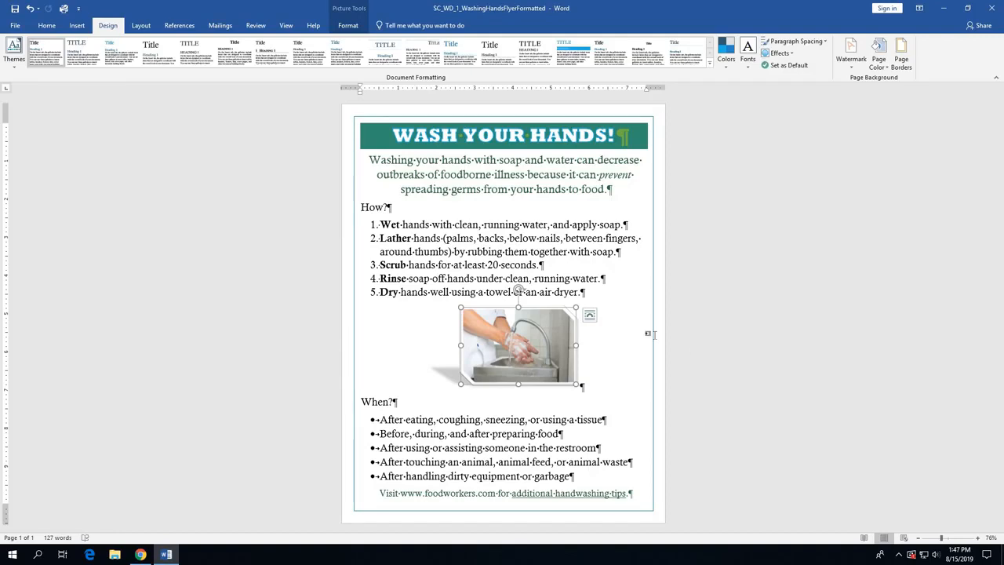
Step: Set the spacing after the How? and When? paragraphs to 0 pt
{"action": "left_click", "coordinate": [360, 206]}
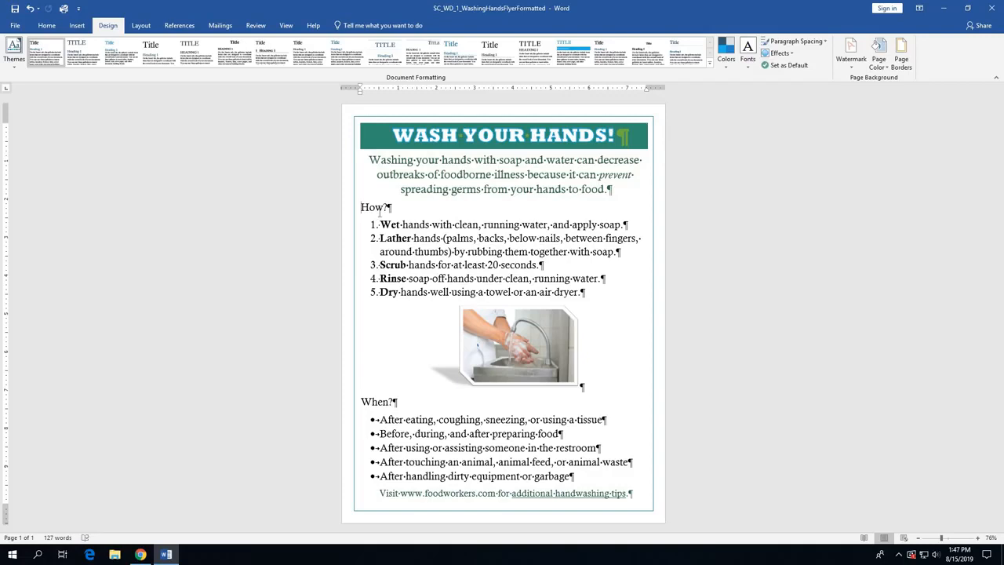
{"action": "left_click", "coordinate": [142, 26]}
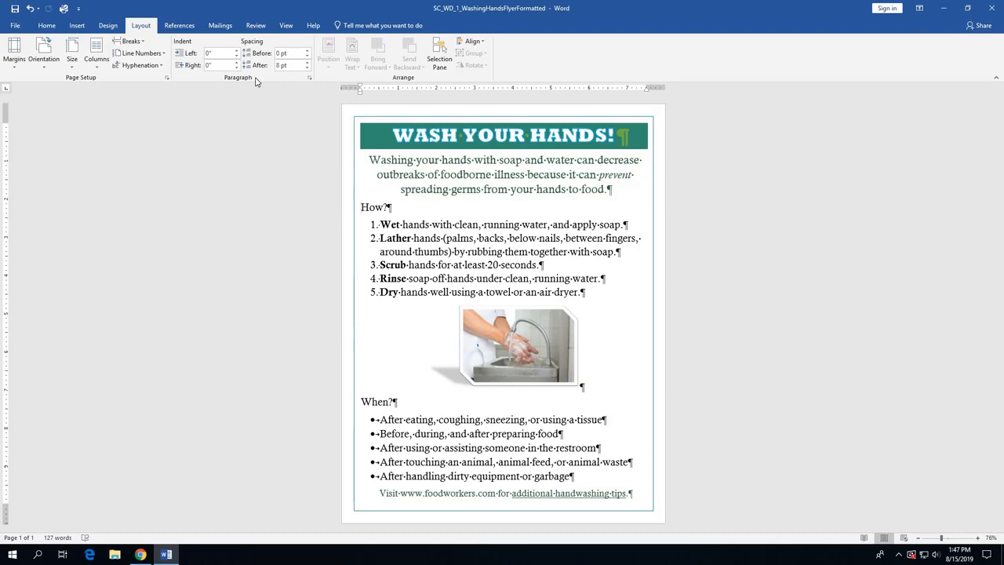
{"action": "left_click", "coordinate": [307, 69]}
{"action": "left_click", "coordinate": [307, 69]}
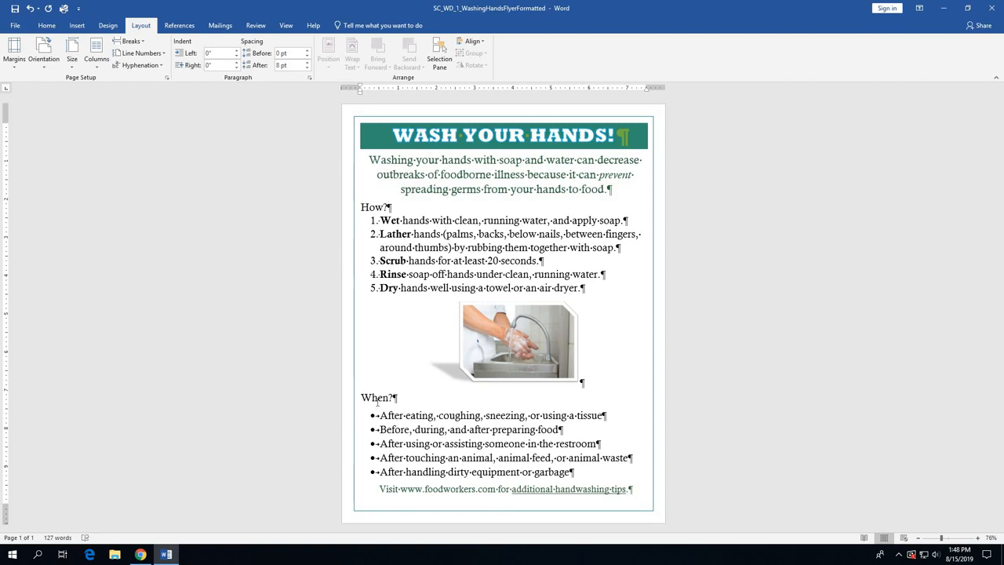
{"action": "left_click", "coordinate": [308, 69]}
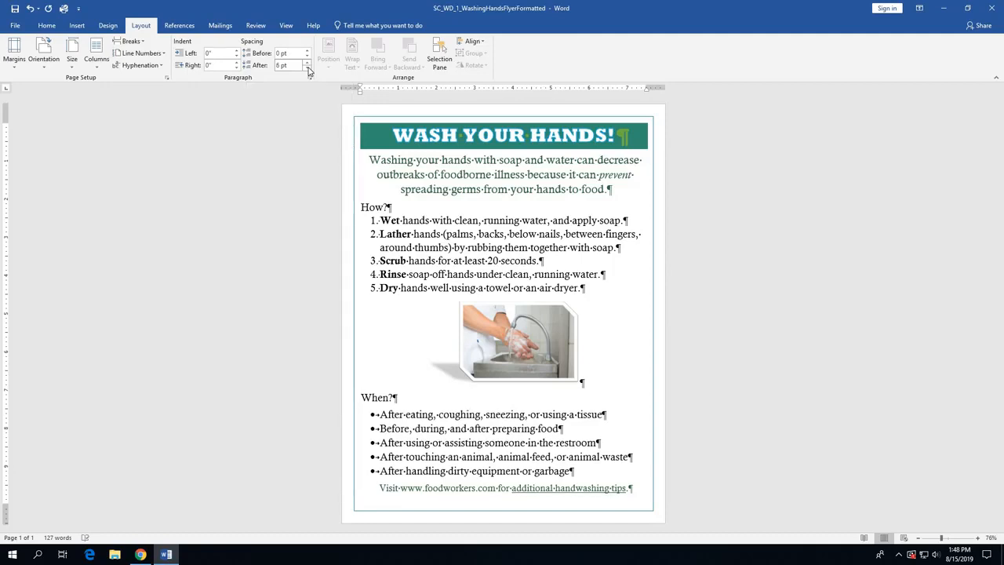
{"action": "left_click", "coordinate": [308, 69]}
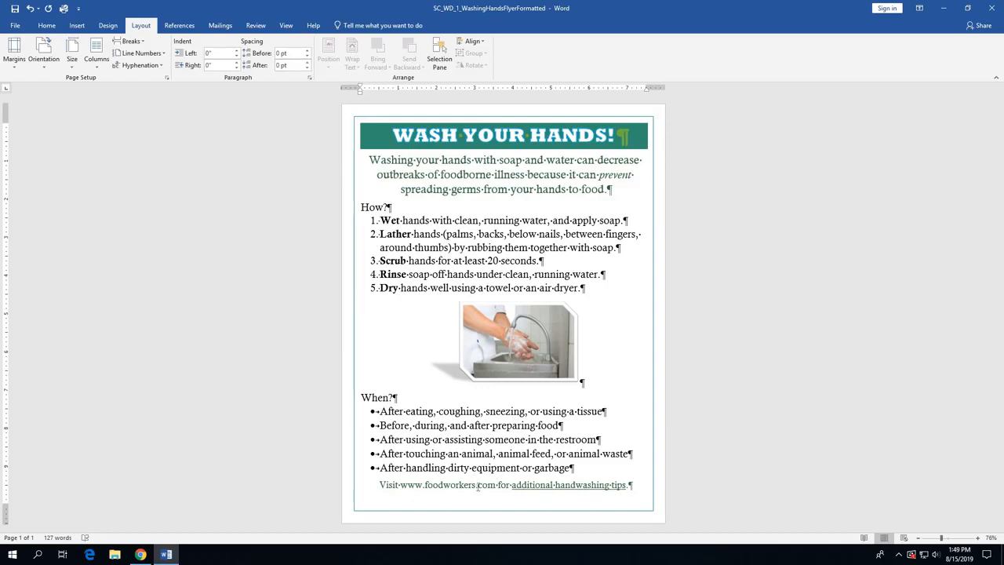
{"action": "left_click", "coordinate": [476, 486]}
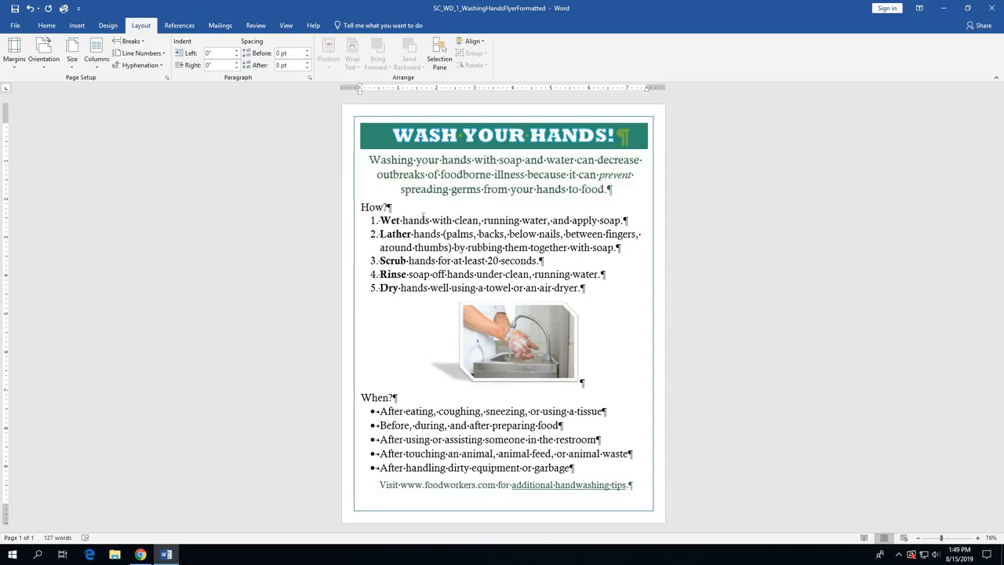
{"action": "left_click", "coordinate": [307, 50]}
{"action": "left_click", "coordinate": [307, 51]}
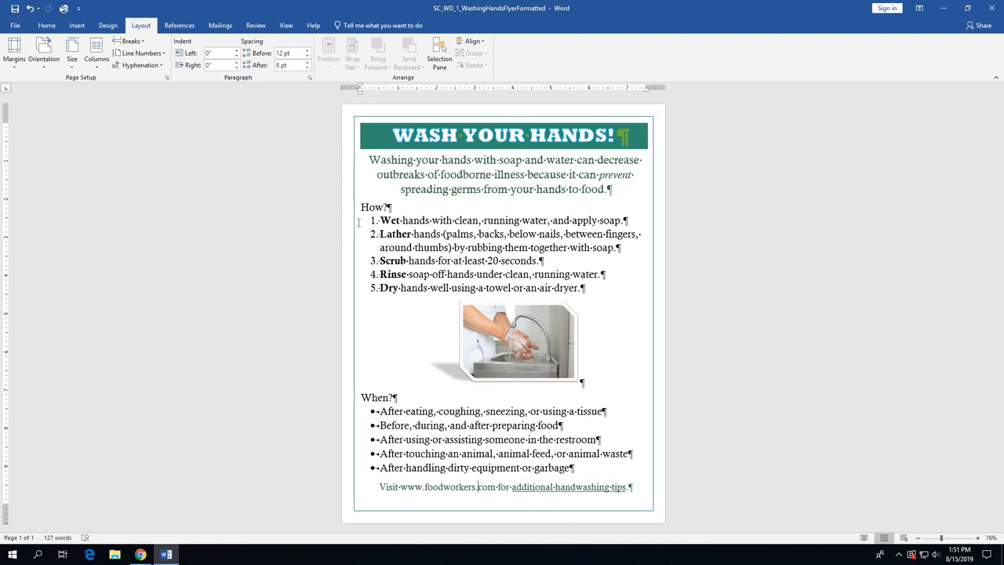
Step: Insert the word "then" before "apply soap" in the first numbered item and cut it out again
{"action": "left_click", "coordinate": [573, 220]}
{"action": "type", "text": "then"}
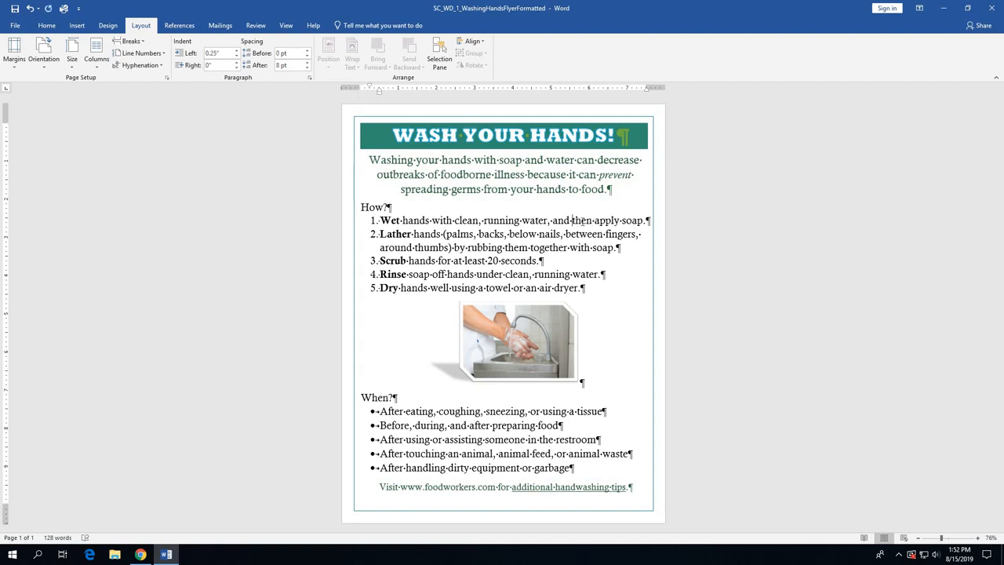
{"action": "double_click", "coordinate": [582, 222]}
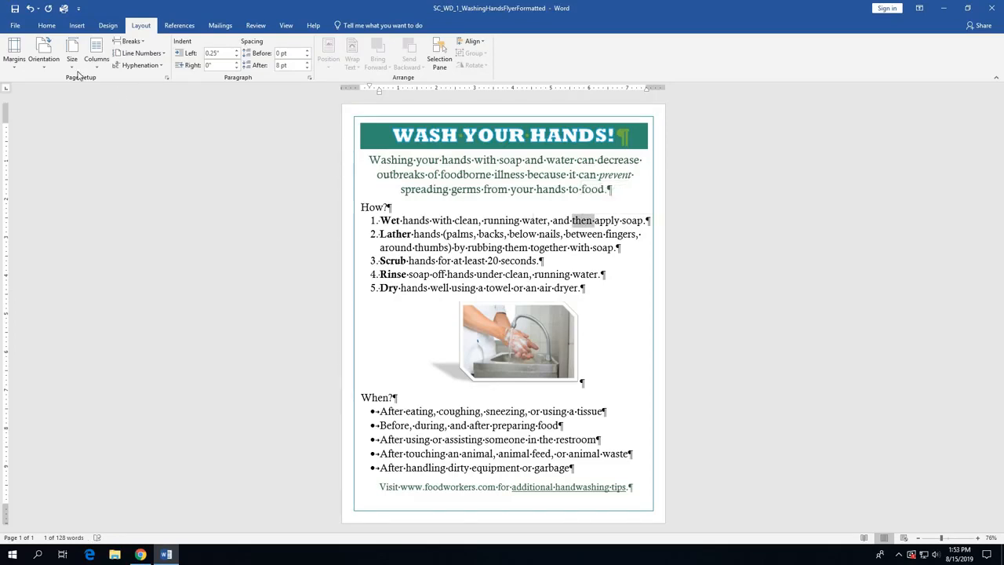
{"action": "left_click", "coordinate": [45, 25]}
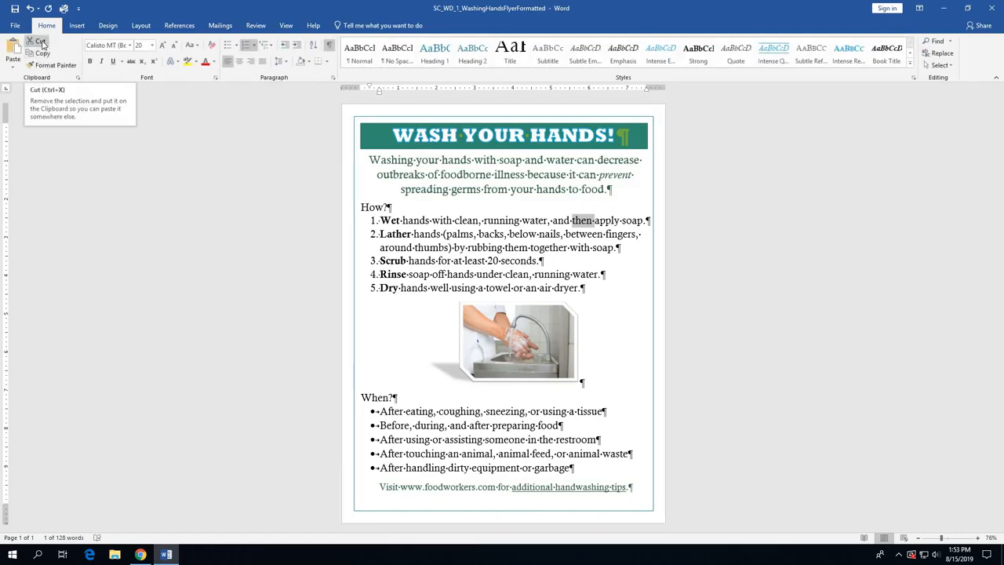
{"action": "left_click", "coordinate": [42, 41]}
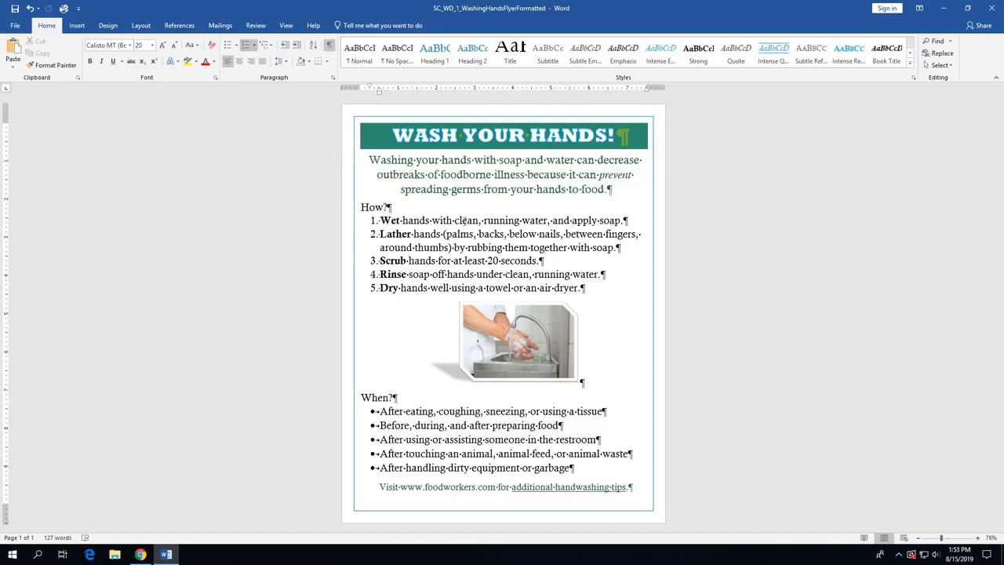
Step: Copy the word "clean" from the first numbered item and paste it before "towel" in the fifth item
{"action": "double_click", "coordinate": [467, 220]}
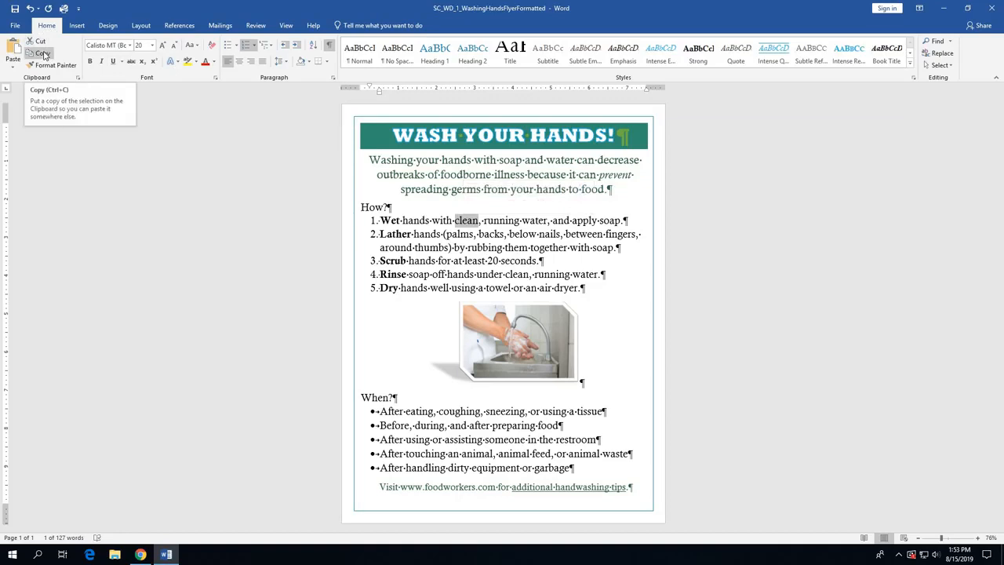
{"action": "left_click", "coordinate": [44, 53]}
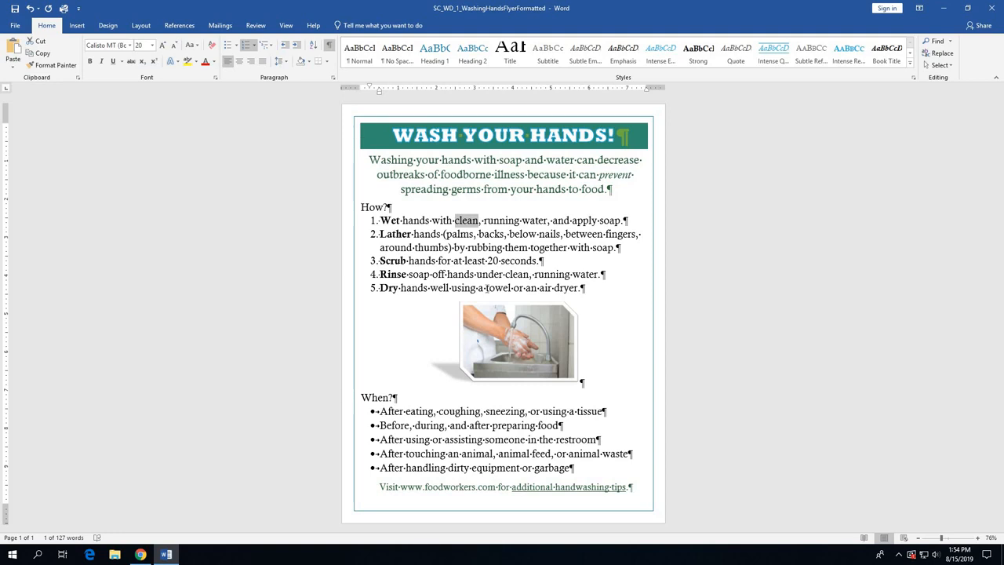
{"action": "left_click", "coordinate": [487, 287]}
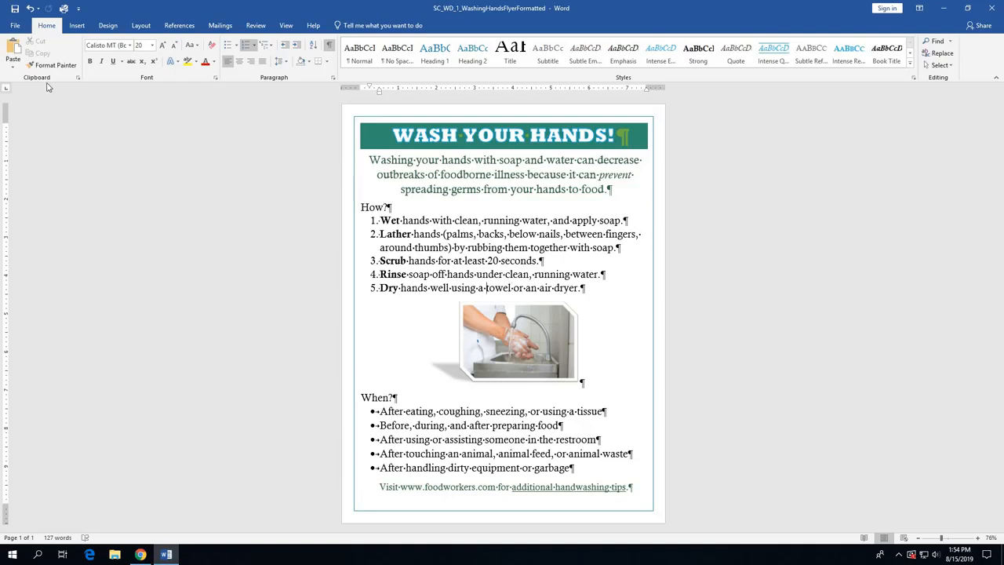
{"action": "left_click", "coordinate": [13, 49]}
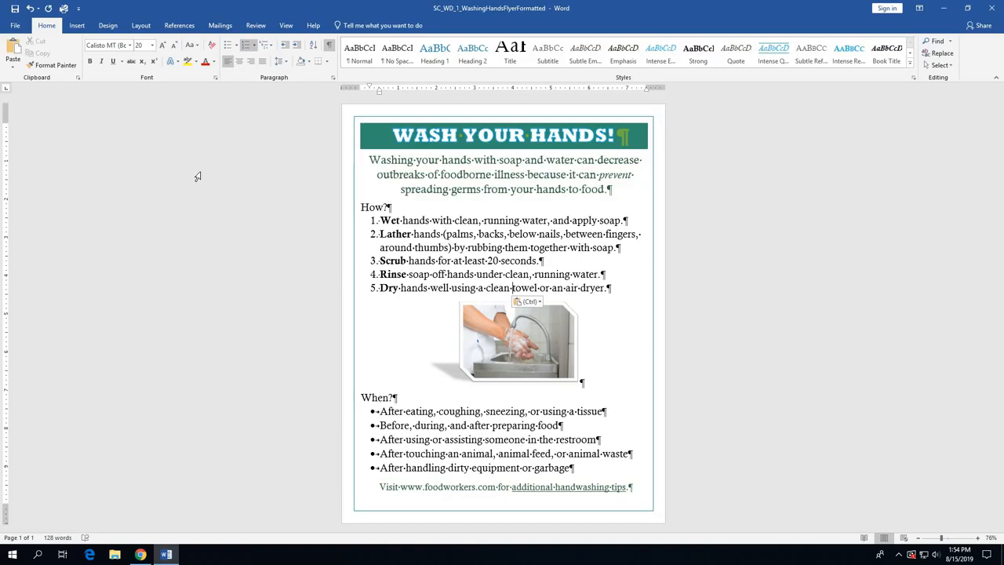
Step: Move the bullet "Before, during, and after preparing food" to the start of the When? list and save the flyer
{"action": "left_click", "coordinate": [349, 429]}
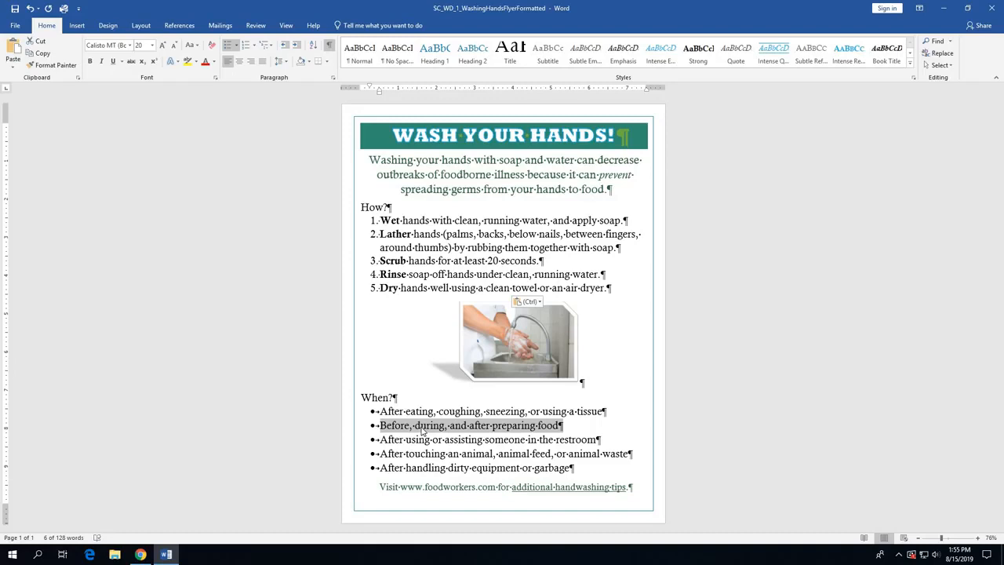
{"action": "left_click_drag", "start_coordinate": [422, 432], "coordinate": [392, 418]}
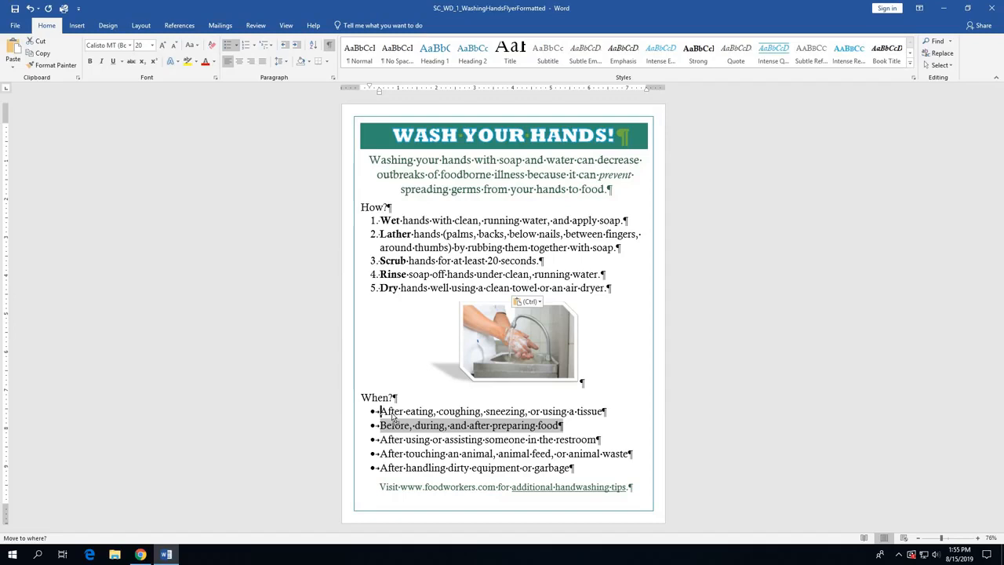
{"action": "left_click_drag", "start_coordinate": [392, 418], "coordinate": [392, 416]}
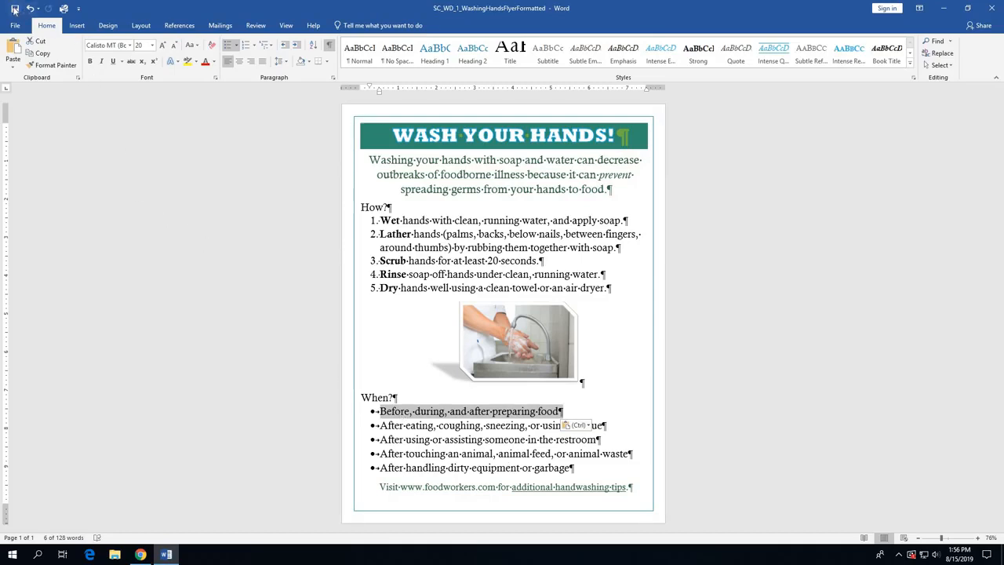
{"action": "left_click", "coordinate": [14, 9]}
{"action": "left_click", "coordinate": [568, 260]}
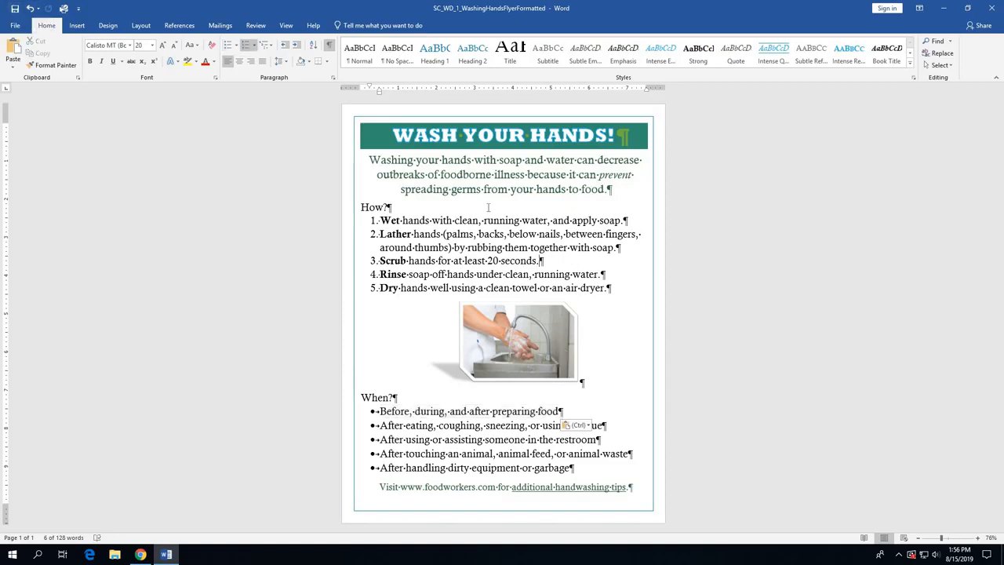